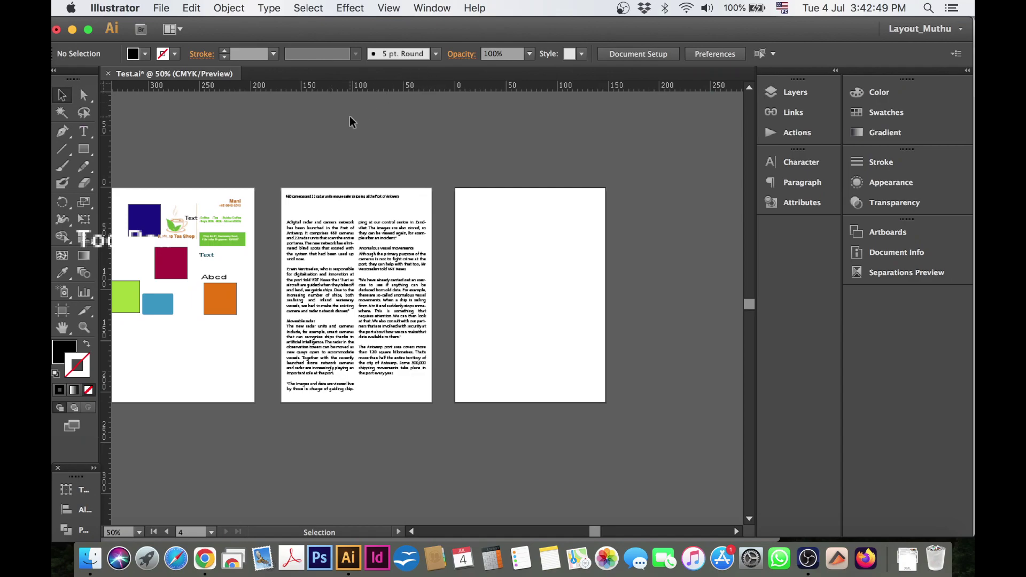
Select the headline text frame above the two-column article and zoom in on it
{"action": "left_click", "coordinate": [270, 8]}
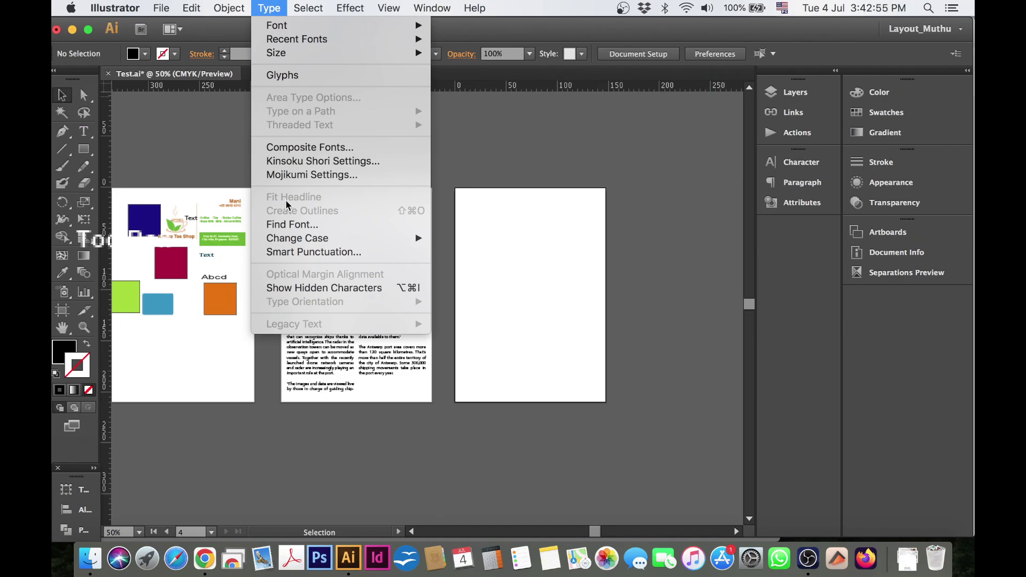
{"action": "left_click", "coordinate": [521, 180]}
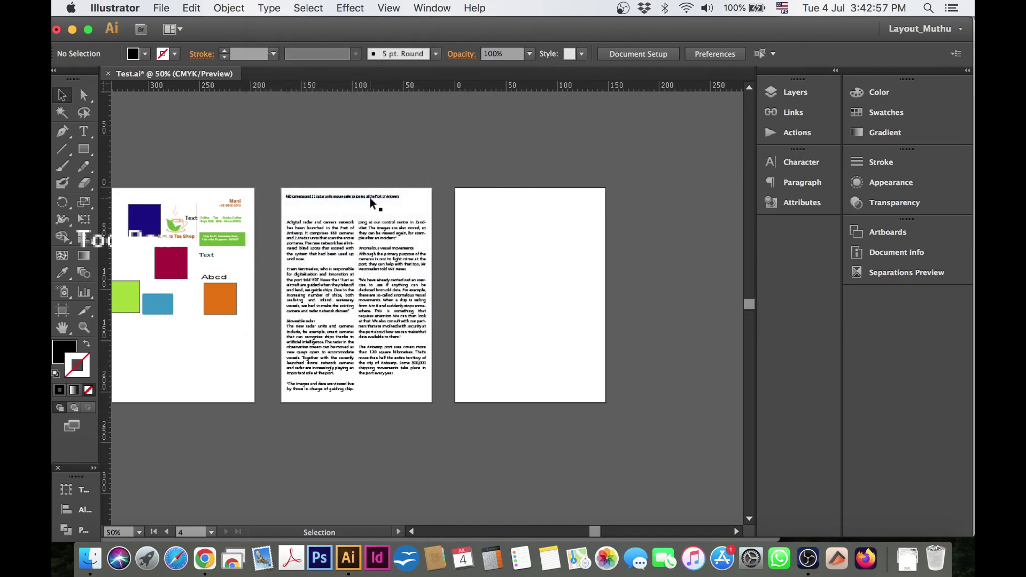
{"action": "left_click", "coordinate": [370, 199]}
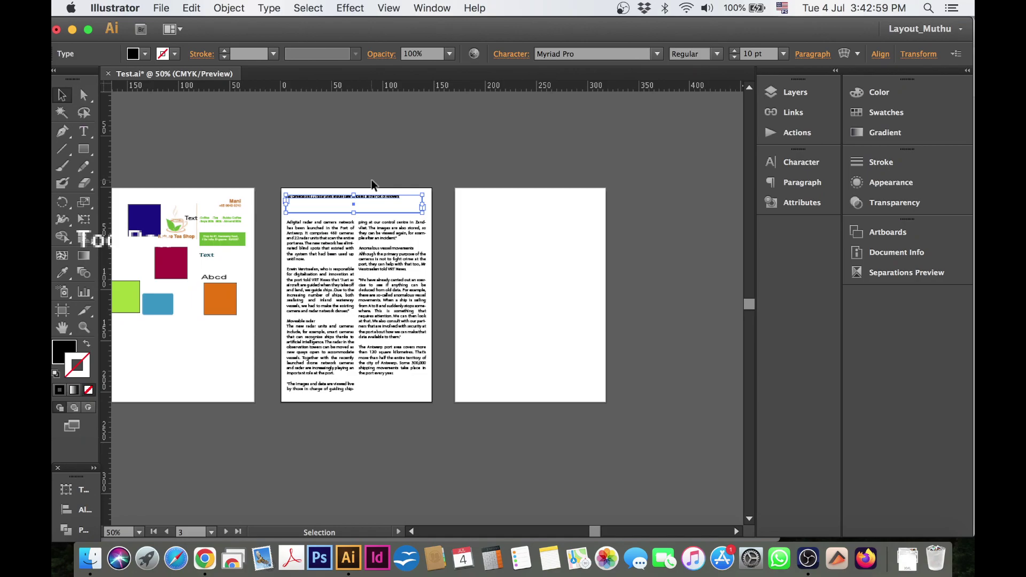
{"action": "left_click_drag", "start_coordinate": [268, 184], "coordinate": [430, 235]}
{"action": "left_click", "coordinate": [478, 268], "text": "alt+super"}
{"action": "left_click_drag", "start_coordinate": [459, 286], "coordinate": [419, 163]}
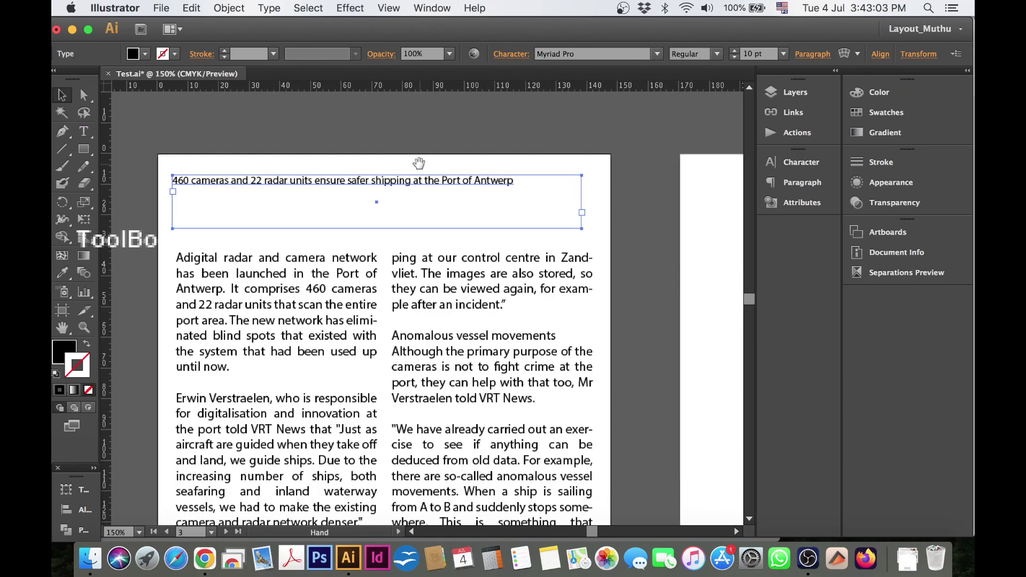
{"action": "left_click", "coordinate": [441, 140]}
{"action": "left_click", "coordinate": [273, 184]}
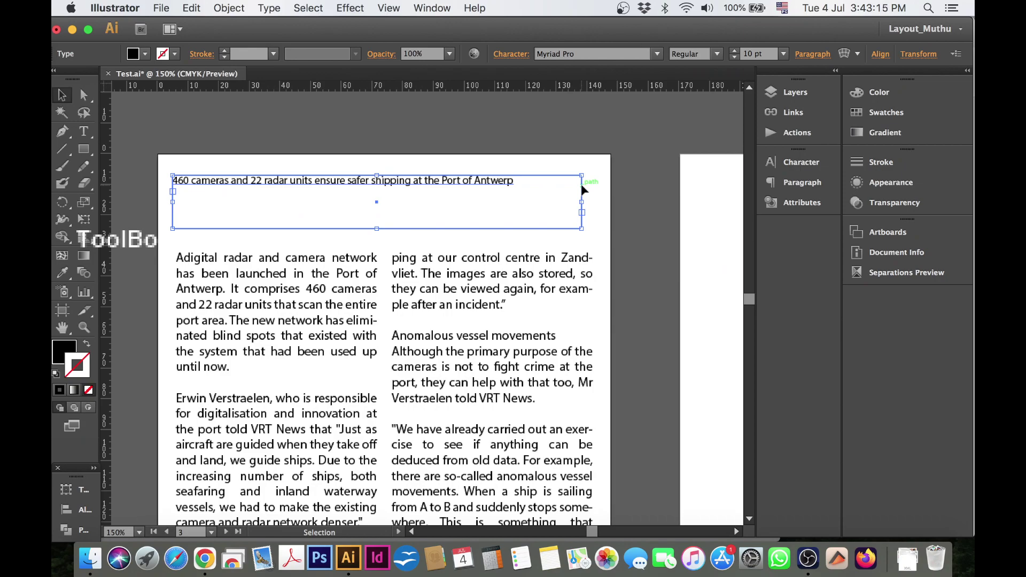
{"action": "left_click", "coordinate": [305, 8]}
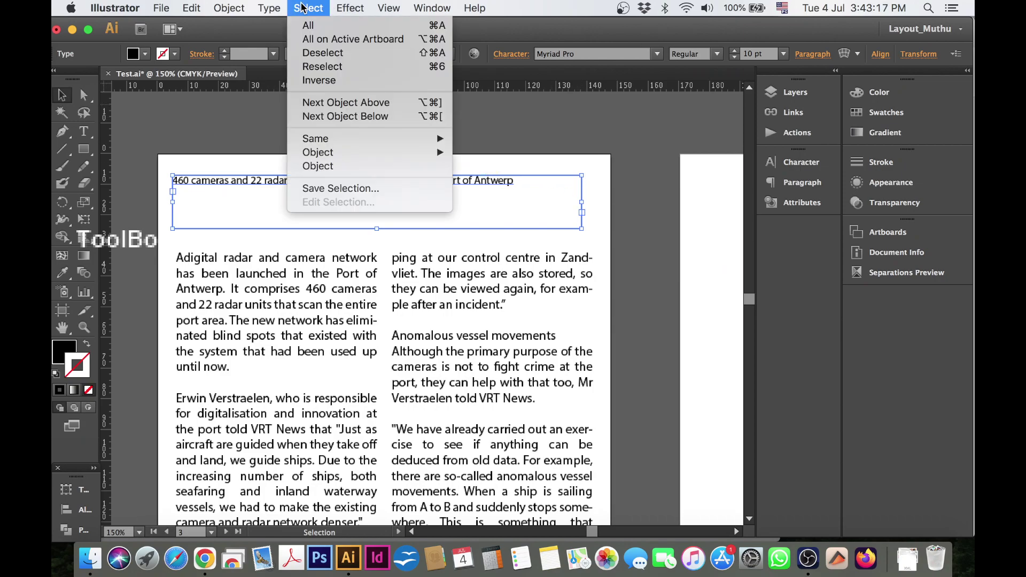
{"action": "mouse_move", "coordinate": [277, 9]}
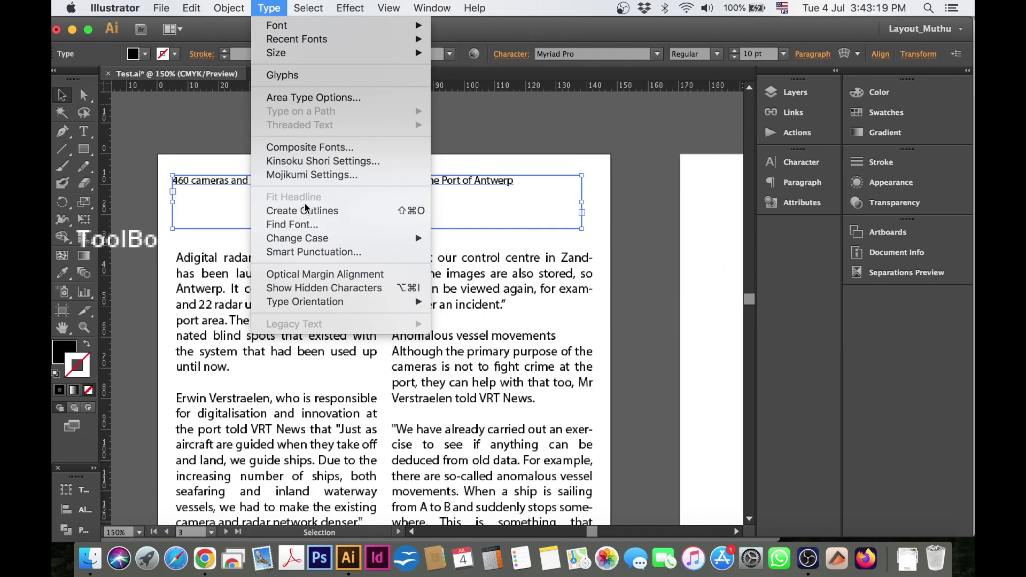
{"action": "left_click", "coordinate": [512, 190]}
{"action": "triple_click", "coordinate": [514, 182]}
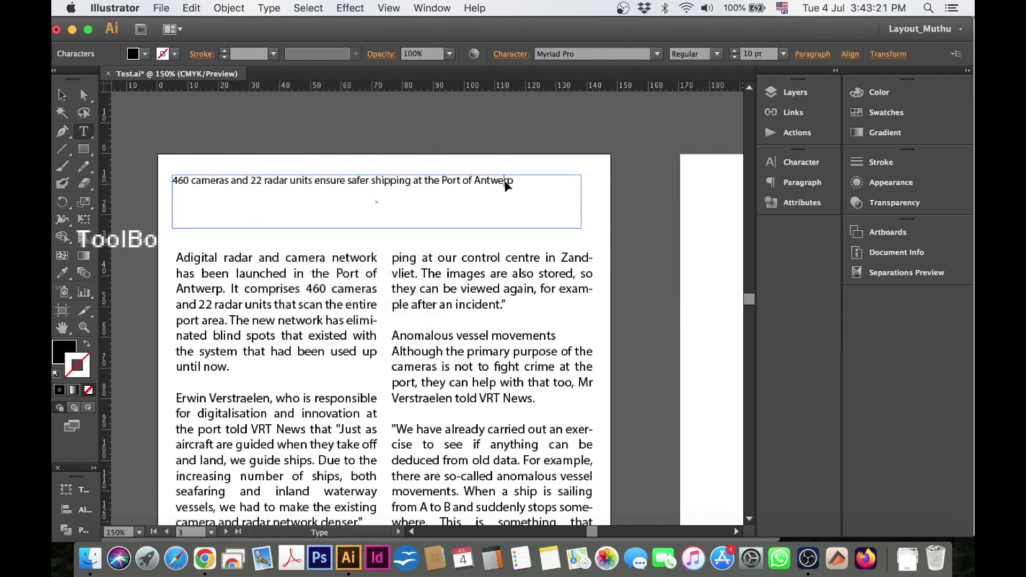
{"action": "left_click", "coordinate": [278, 8]}
{"action": "left_click", "coordinate": [274, 7]}
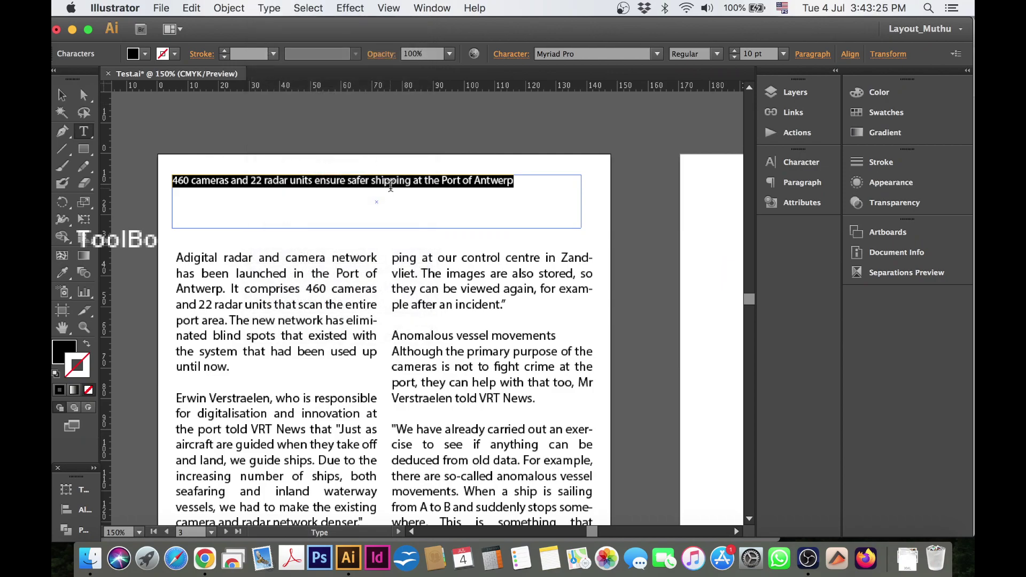
{"action": "key", "text": "Escape"}
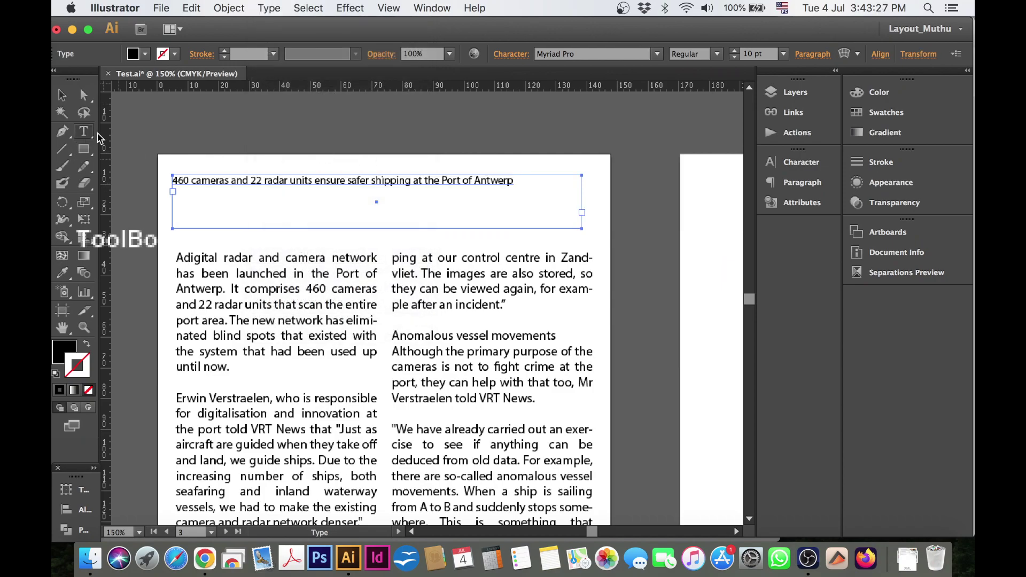
Select the whole headline line inside its frame and apply Fit Headline to spread it across the frame width
{"action": "left_click", "coordinate": [314, 181]}
{"action": "double_click", "coordinate": [316, 181]}
{"action": "left_click", "coordinate": [315, 182]}
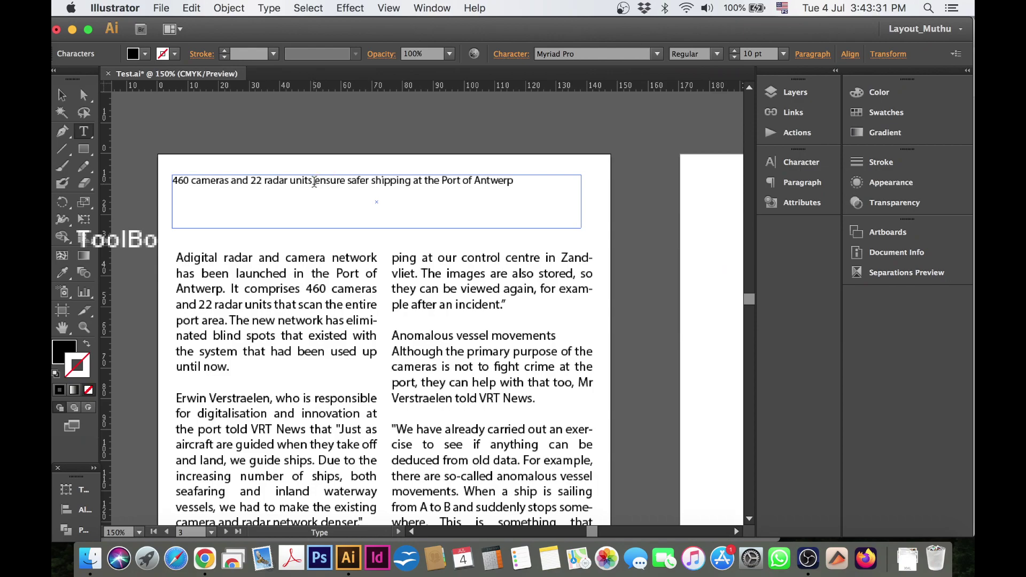
{"action": "triple_click", "coordinate": [314, 181]}
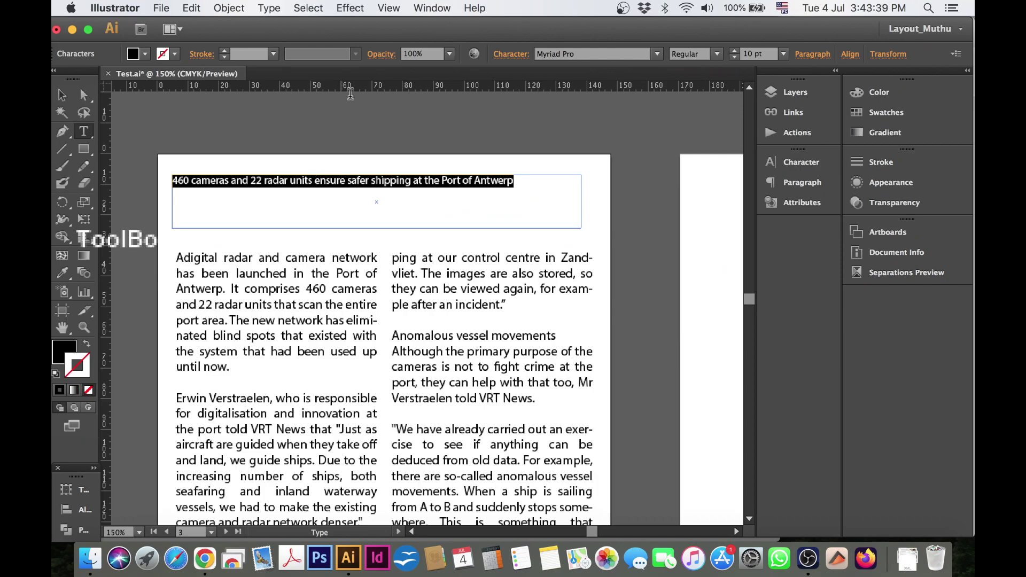
{"action": "left_click", "coordinate": [197, 184]}
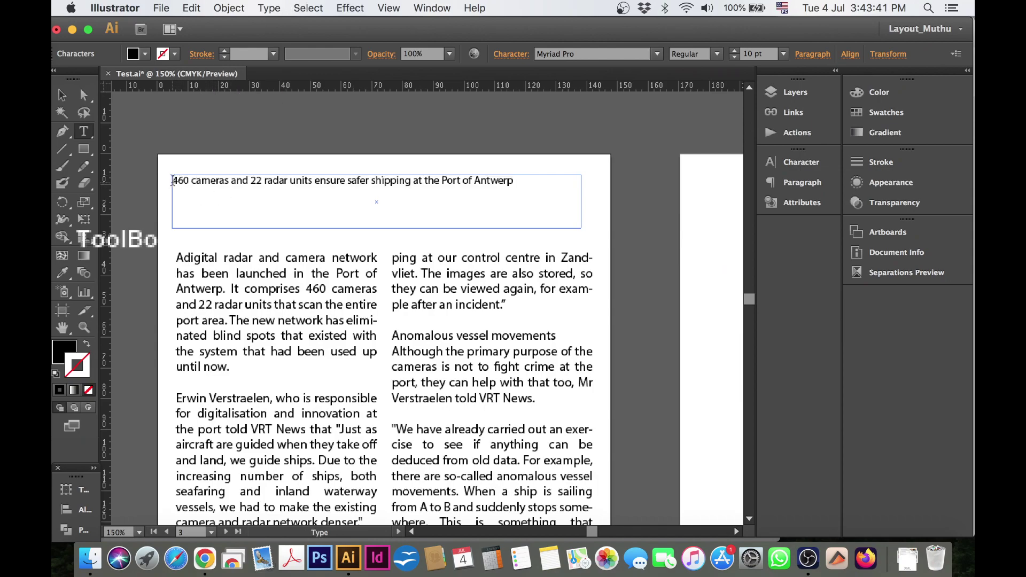
{"action": "left_click_drag", "start_coordinate": [172, 181], "coordinate": [537, 169]}
{"action": "left_click", "coordinate": [523, 185]}
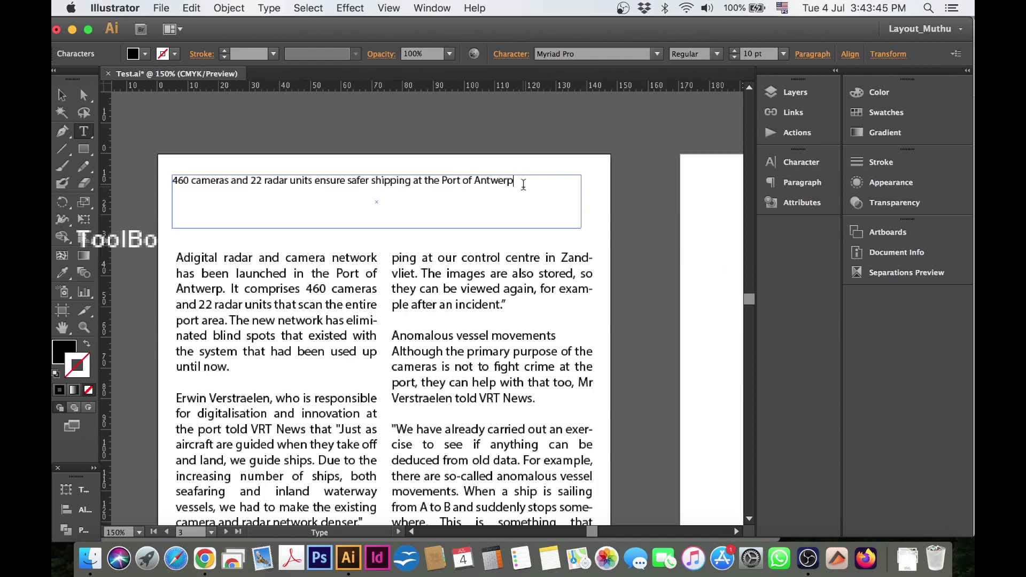
{"action": "double_click", "coordinate": [448, 180]}
{"action": "triple_click", "coordinate": [438, 181]}
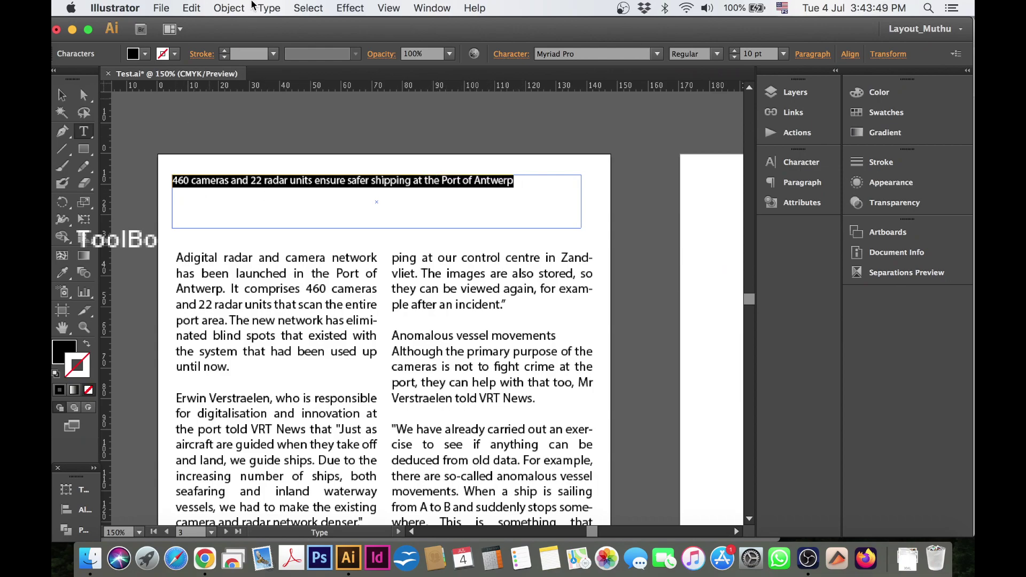
{"action": "left_click", "coordinate": [276, 9]}
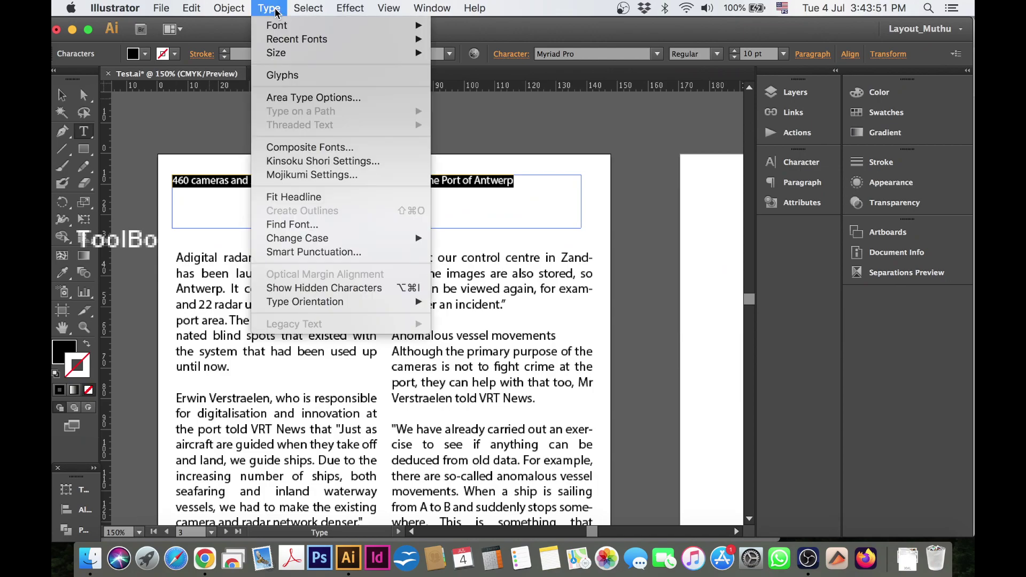
{"action": "left_click", "coordinate": [286, 198]}
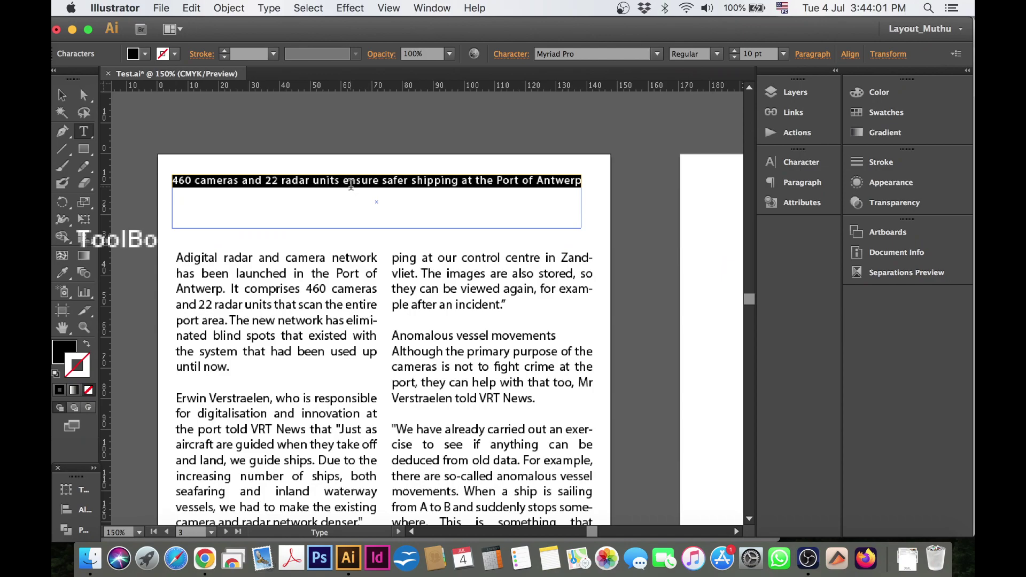
Deselect the headline and examine its letter spacing up close against the article columns
{"action": "key", "text": "super+equal"}
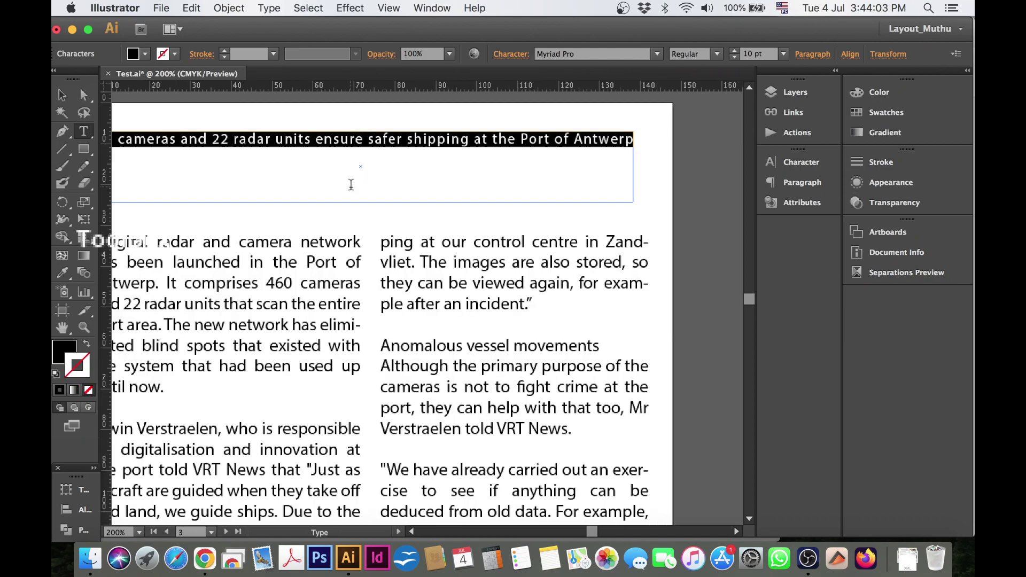
{"action": "left_click", "coordinate": [62, 327]}
{"action": "left_click_drag", "start_coordinate": [236, 222], "coordinate": [279, 264]}
{"action": "left_click", "coordinate": [63, 97]}
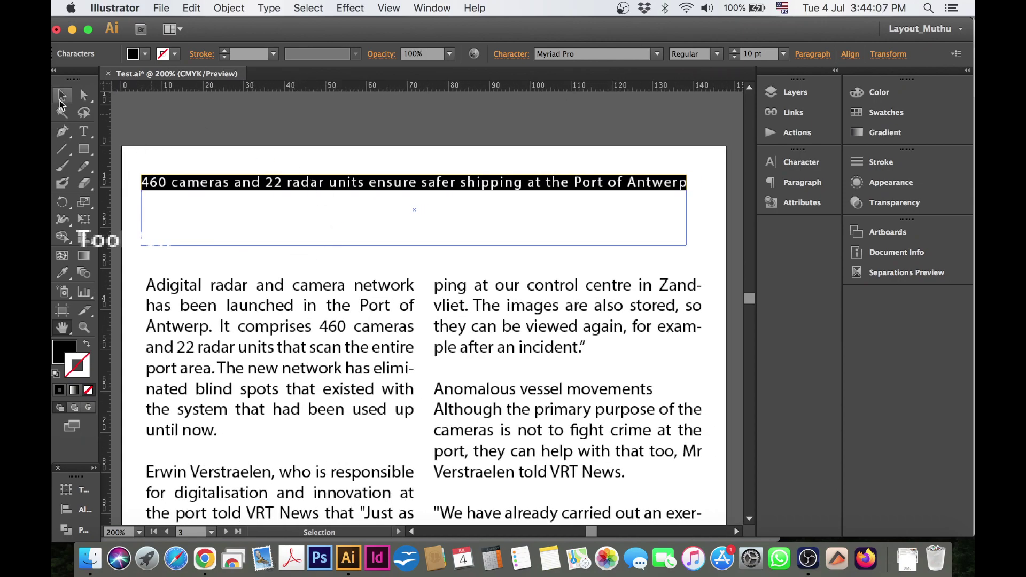
{"action": "left_click", "coordinate": [303, 143]}
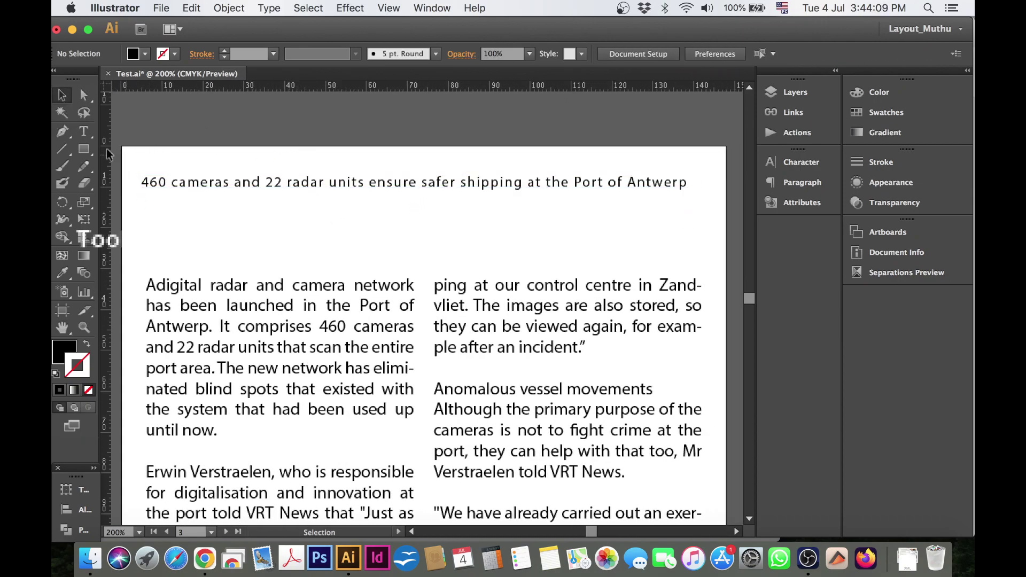
Select the full headline text and reduce its tracking to 76
{"action": "left_click", "coordinate": [84, 132]}
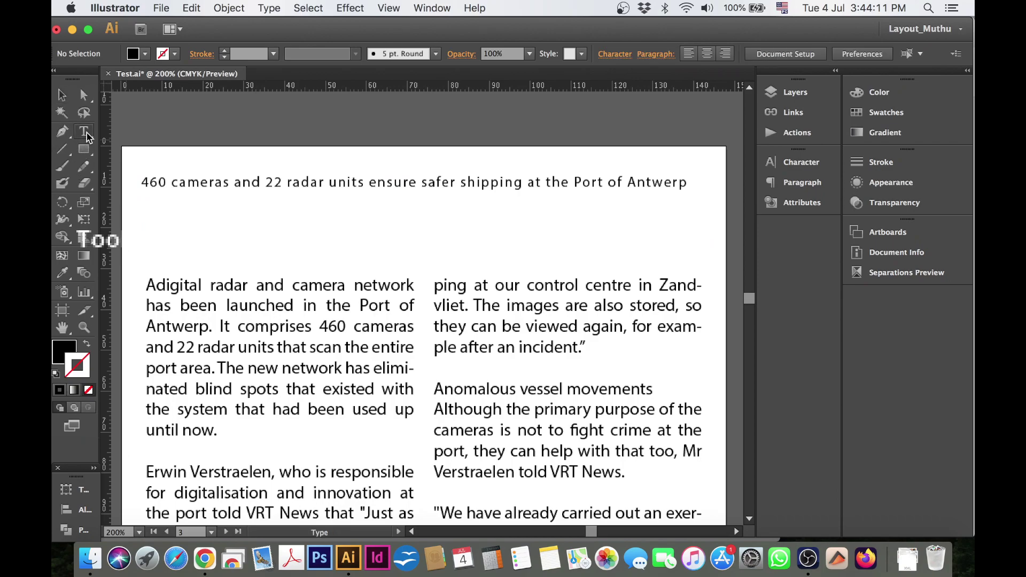
{"action": "left_click", "coordinate": [289, 181]}
{"action": "triple_click", "coordinate": [289, 181]}
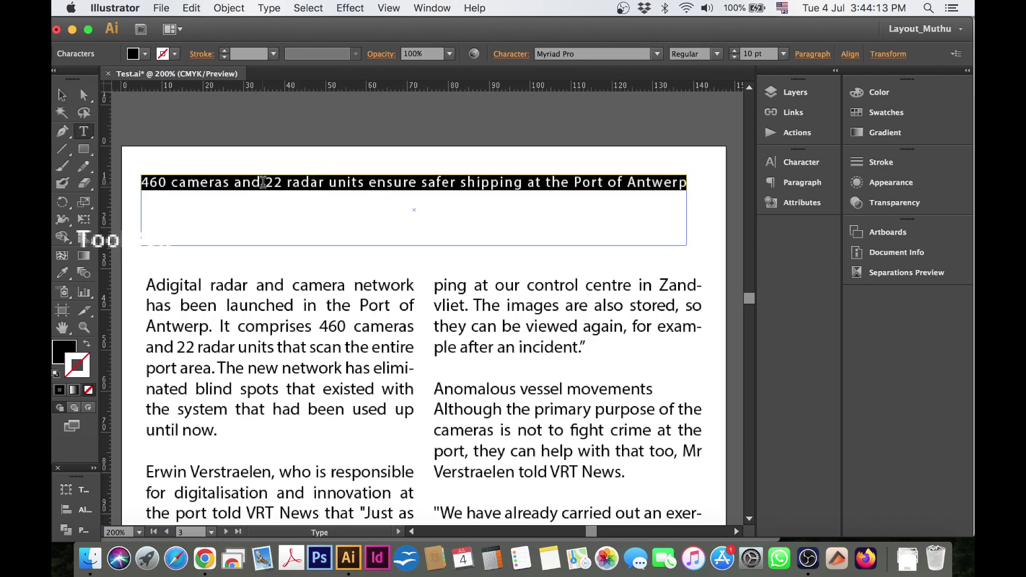
{"action": "left_click", "coordinate": [810, 54]}
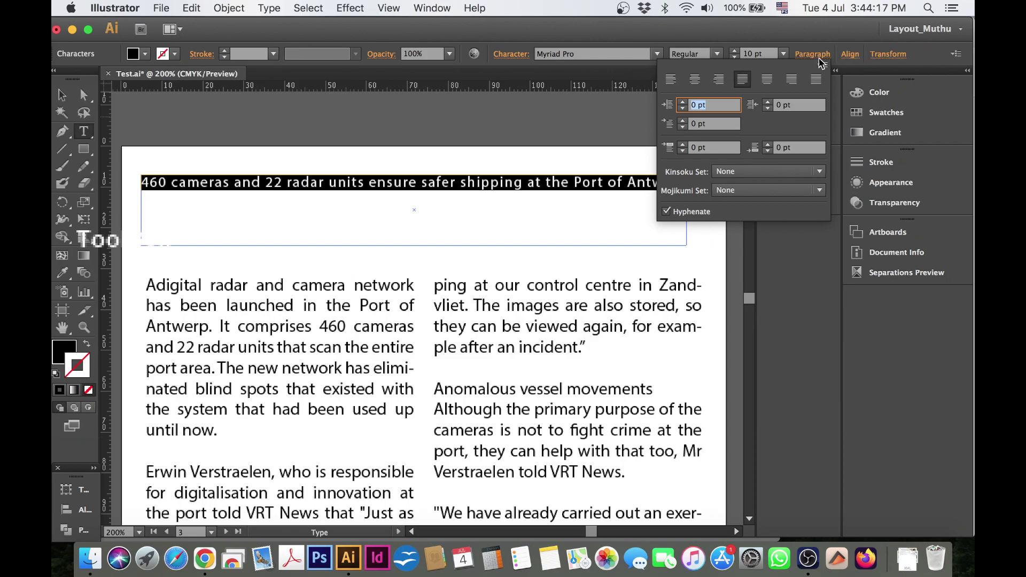
{"action": "left_click", "coordinate": [810, 55]}
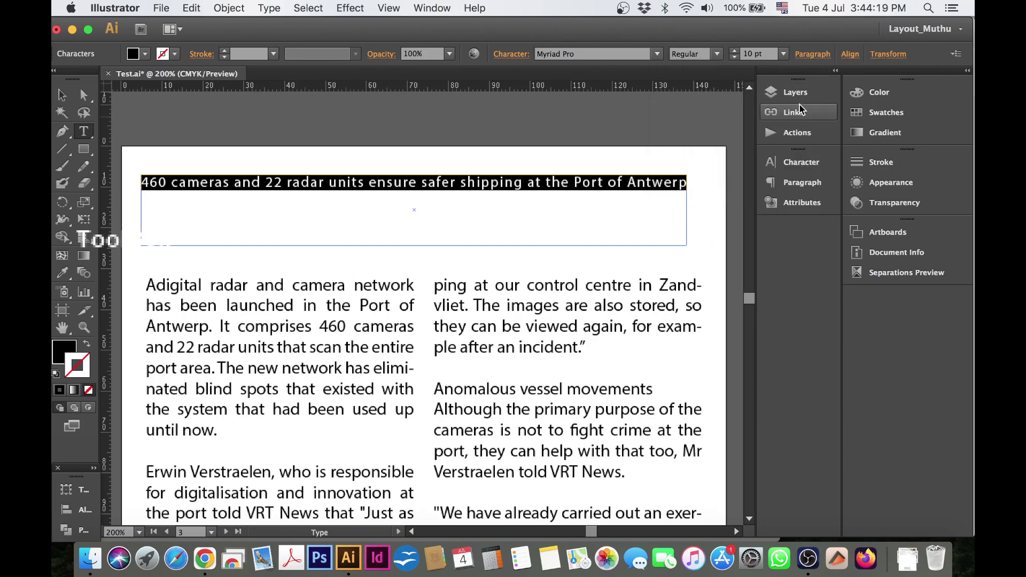
{"action": "left_click", "coordinate": [802, 162]}
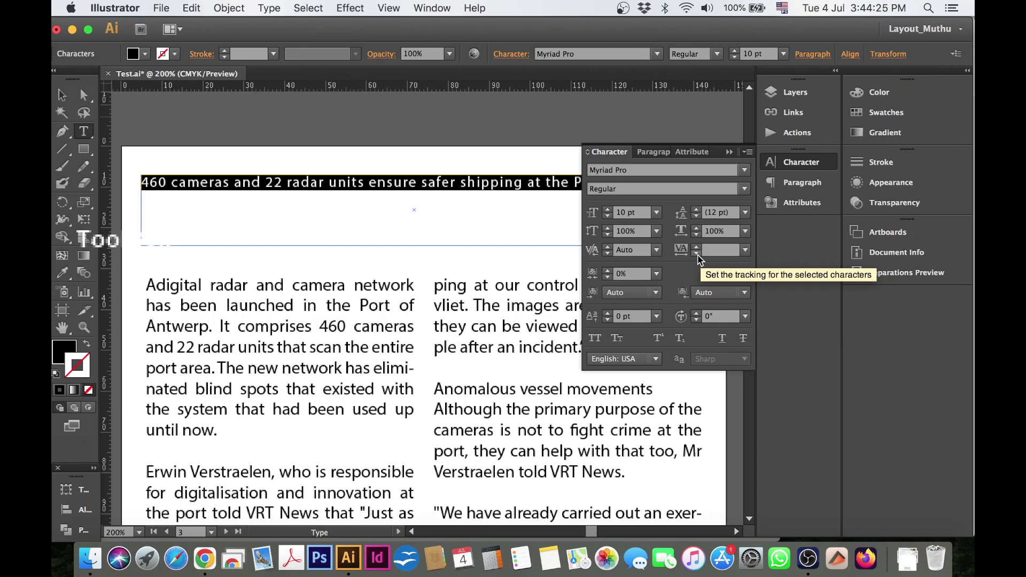
{"action": "left_click", "coordinate": [697, 254]}
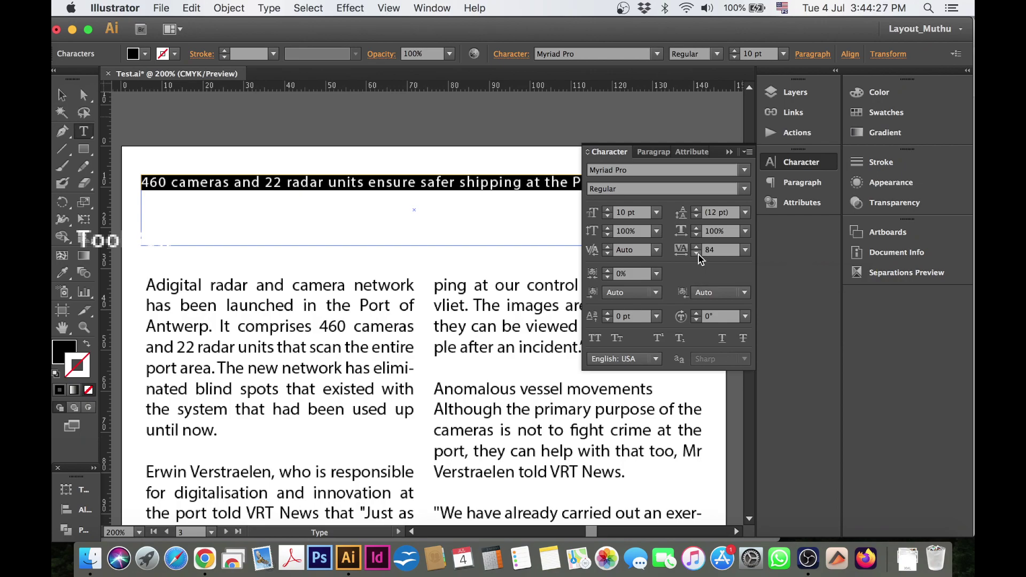
{"action": "left_click", "coordinate": [697, 254]}
{"action": "left_click", "coordinate": [697, 253]}
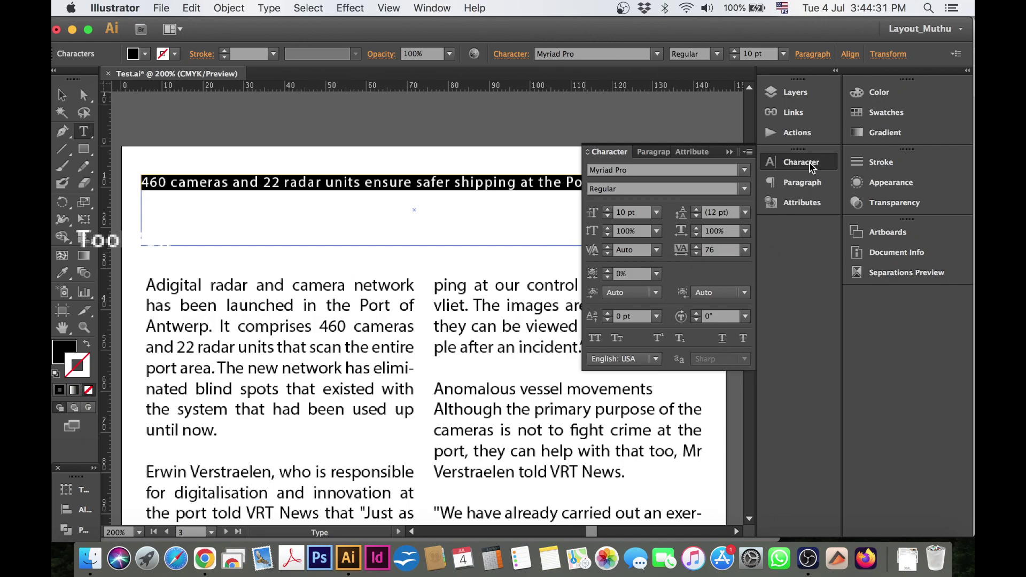
{"action": "left_click", "coordinate": [790, 163]}
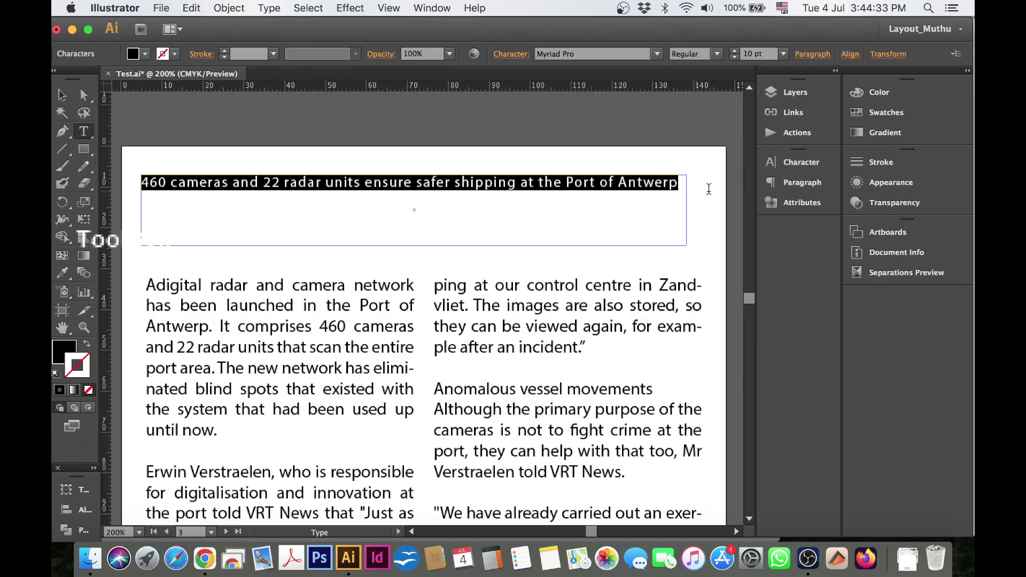
Adjust the headline's horizontal scale, trying 98% and settling on 101%
{"action": "left_click", "coordinate": [796, 162]}
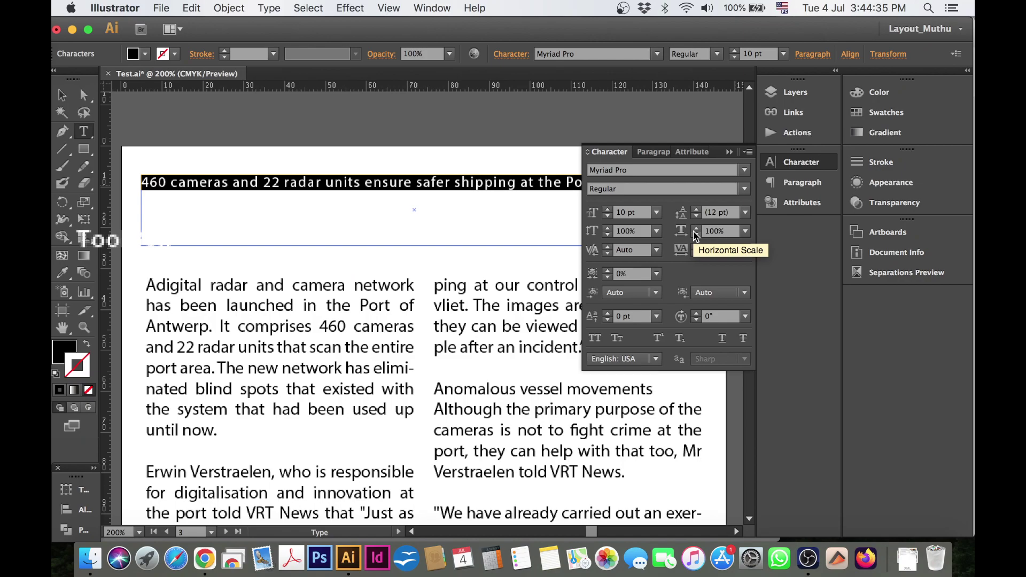
{"action": "left_click", "coordinate": [697, 234]}
{"action": "left_click", "coordinate": [697, 234]}
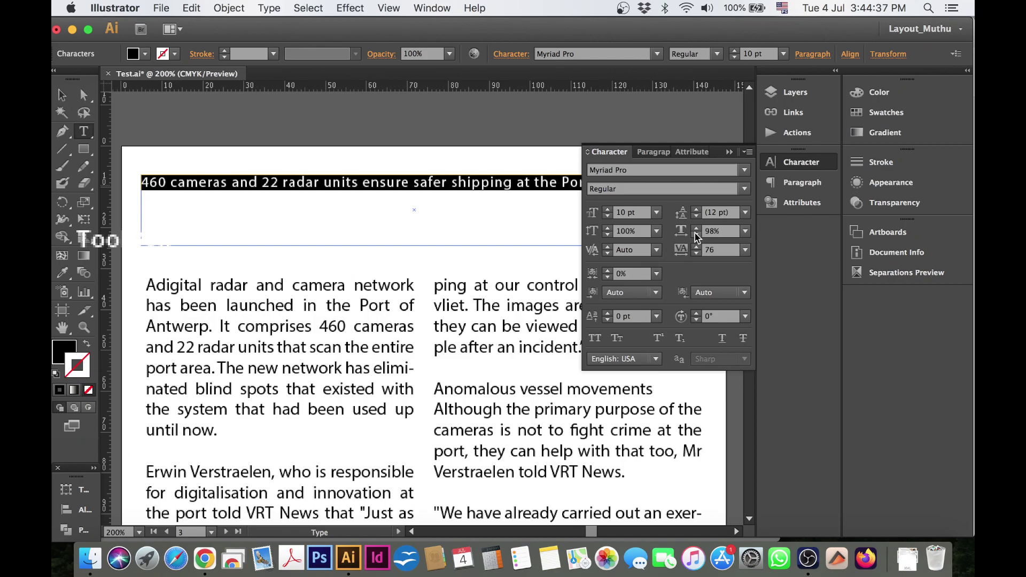
{"action": "left_click", "coordinate": [696, 231]}
{"action": "left_click", "coordinate": [696, 230]}
{"action": "left_click", "coordinate": [696, 230]}
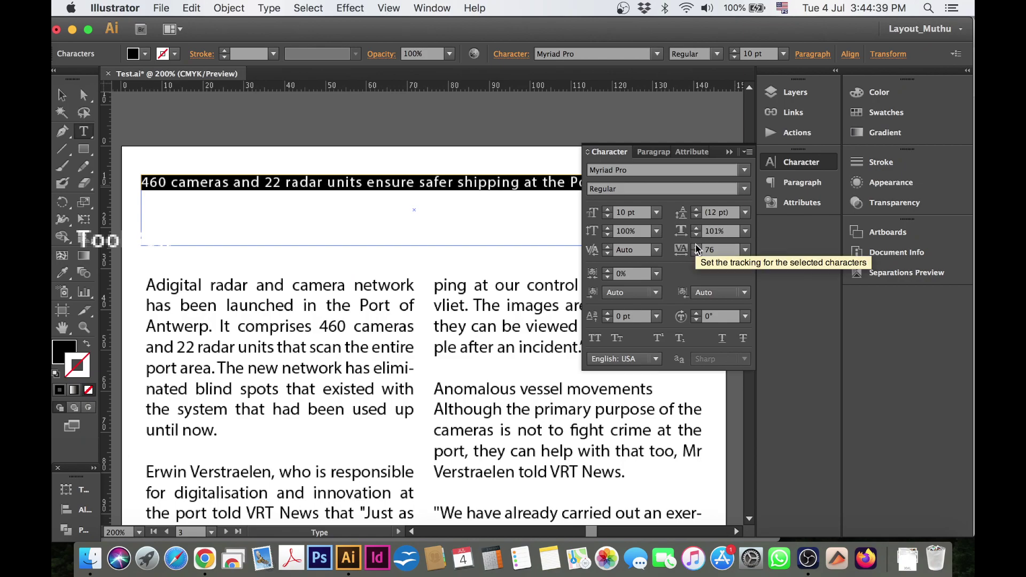
Increase the headline's tracking to 80
{"action": "left_click", "coordinate": [696, 247]}
{"action": "left_click", "coordinate": [696, 247]}
{"action": "left_click", "coordinate": [697, 248]}
{"action": "left_click", "coordinate": [697, 247]}
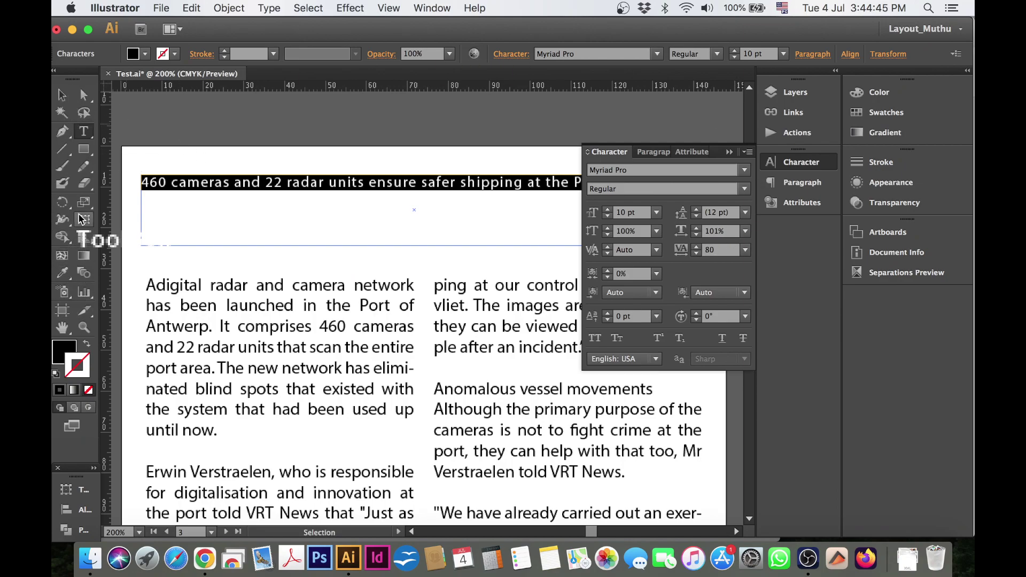
Select the full headline text and set its font style to Bold
{"action": "left_click", "coordinate": [62, 328]}
{"action": "left_click_drag", "start_coordinate": [270, 256], "coordinate": [258, 202]}
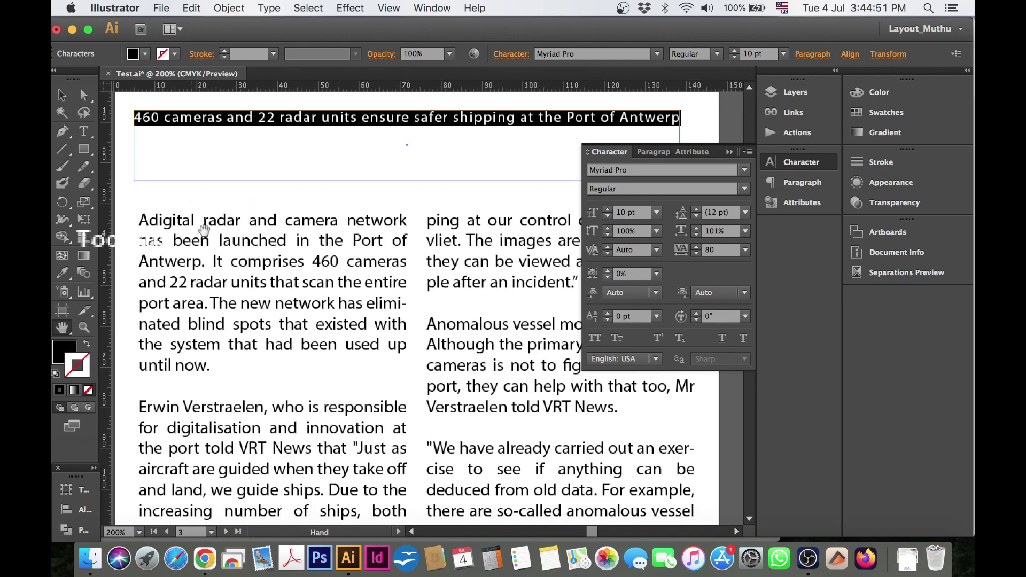
{"action": "left_click", "coordinate": [62, 94]}
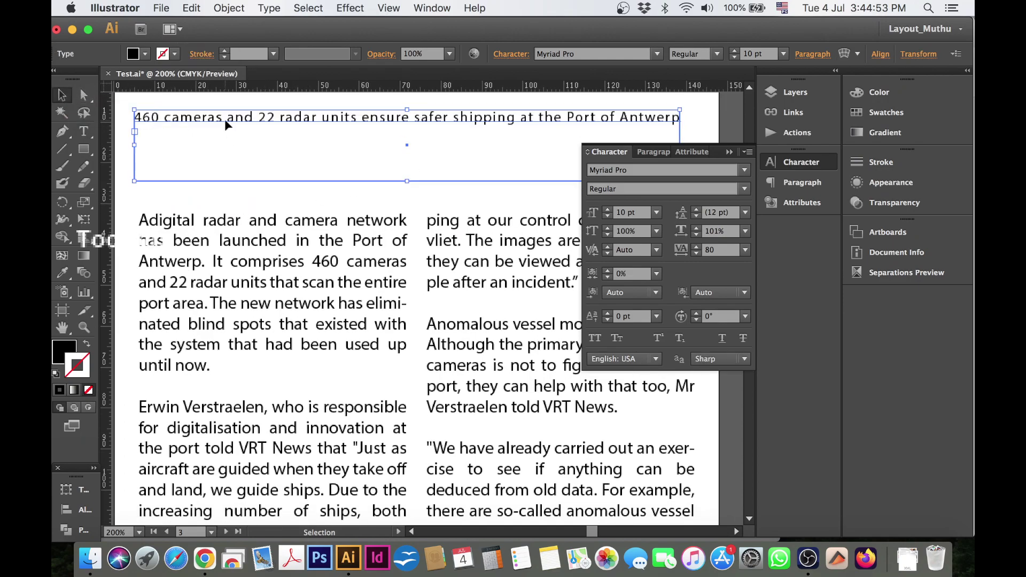
{"action": "double_click", "coordinate": [225, 121]}
{"action": "key", "text": "super+a"}
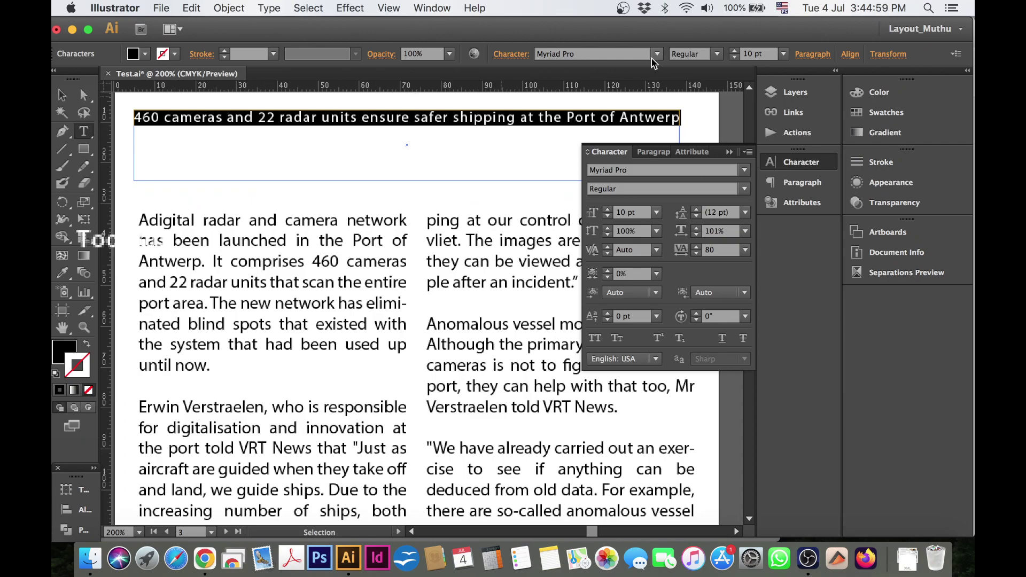
{"action": "left_click", "coordinate": [717, 54]}
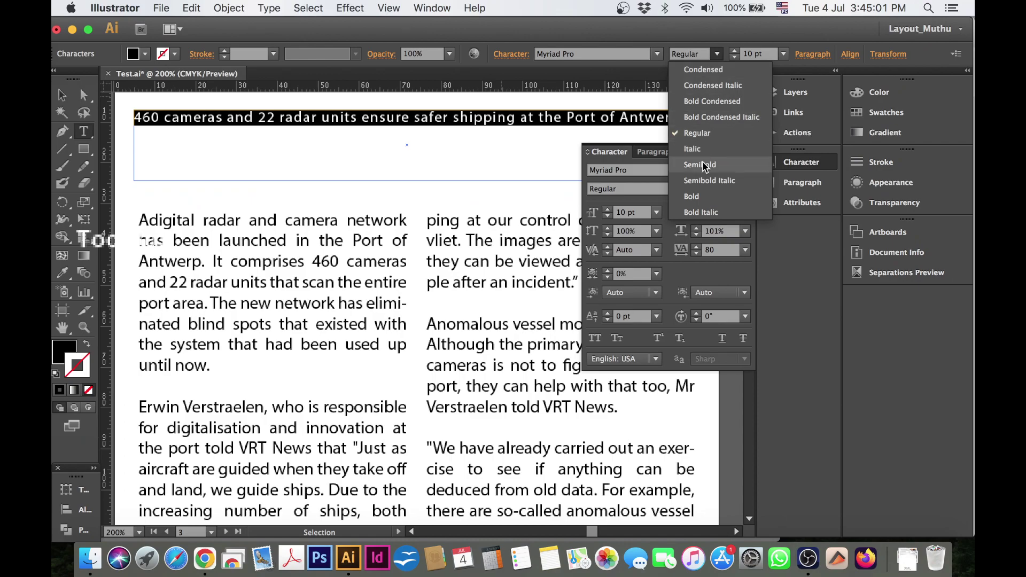
{"action": "left_click", "coordinate": [695, 197]}
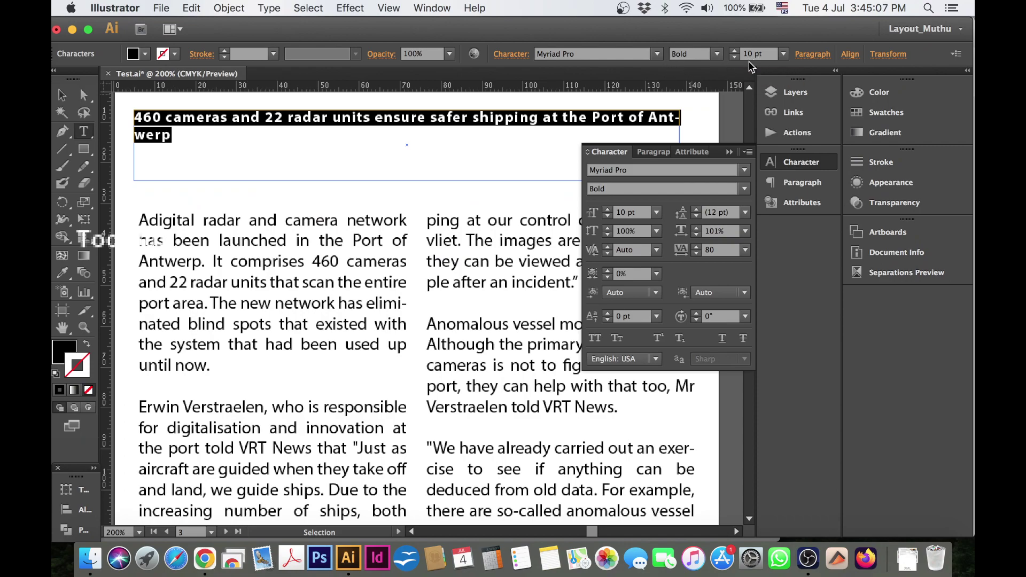
Enlarge the headline's font size, trying 14 pt and settling on 18 pt
{"action": "left_click", "coordinate": [779, 55]}
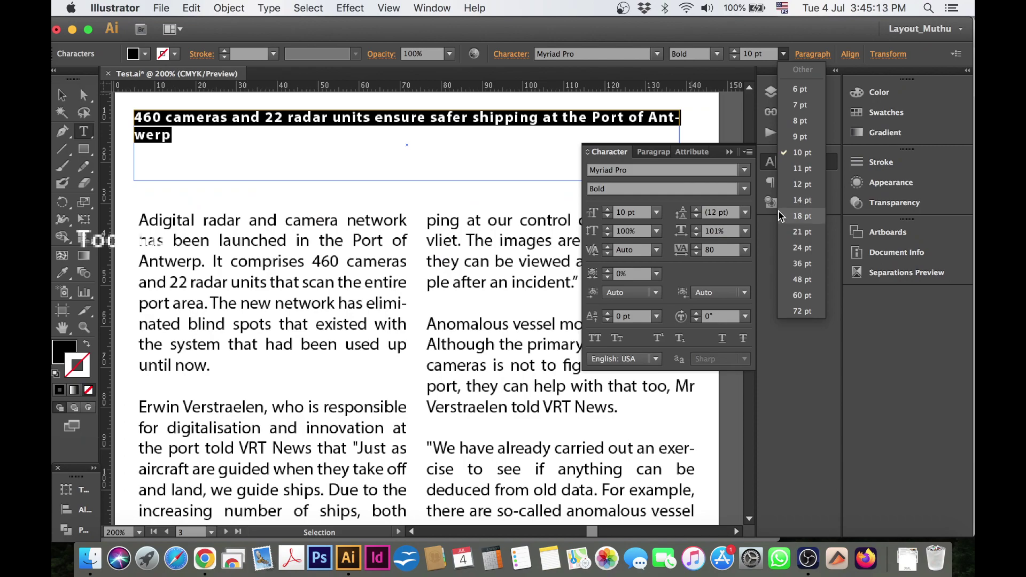
{"action": "left_click", "coordinate": [813, 208]}
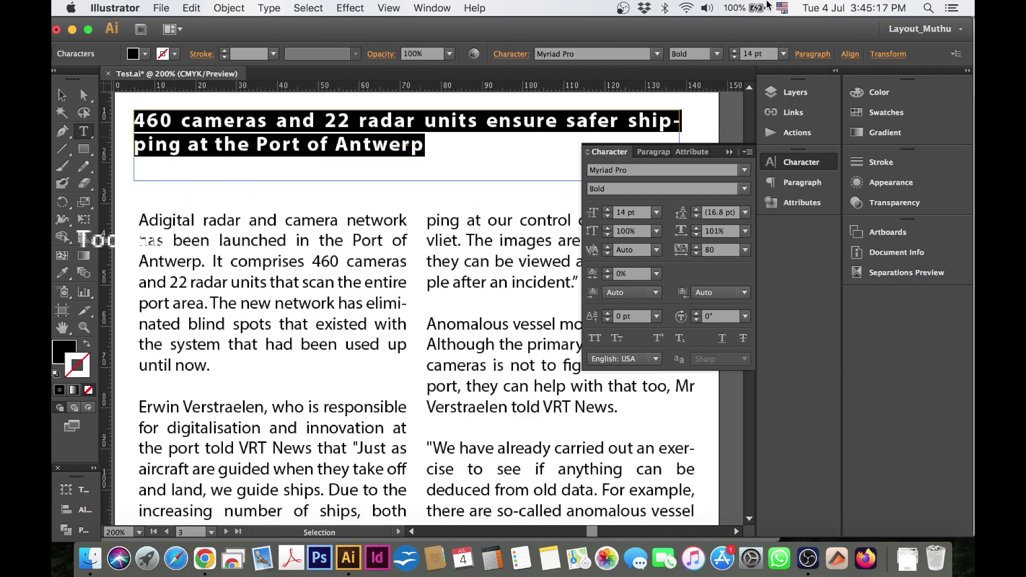
{"action": "left_click", "coordinate": [783, 54]}
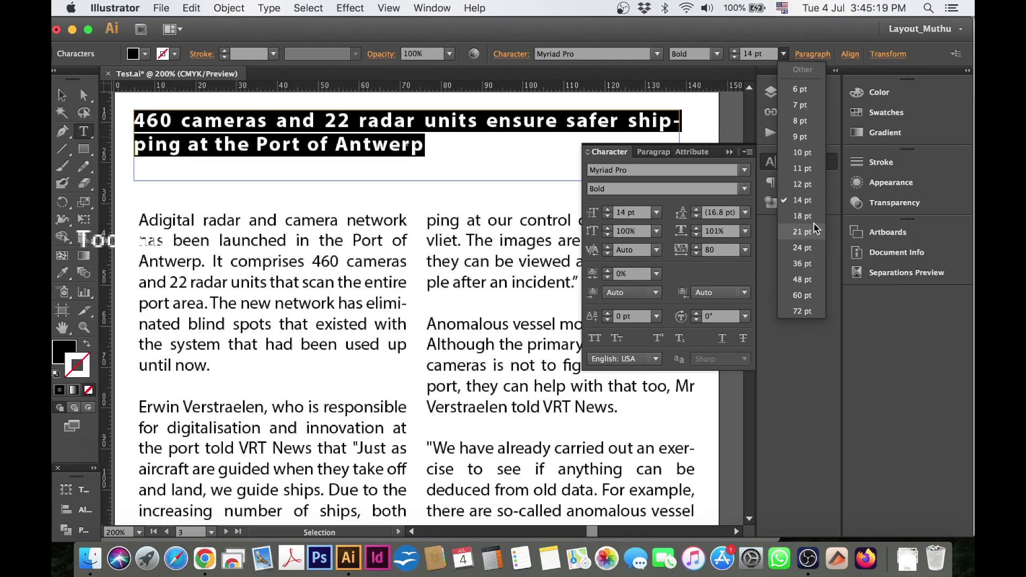
{"action": "left_click", "coordinate": [813, 219]}
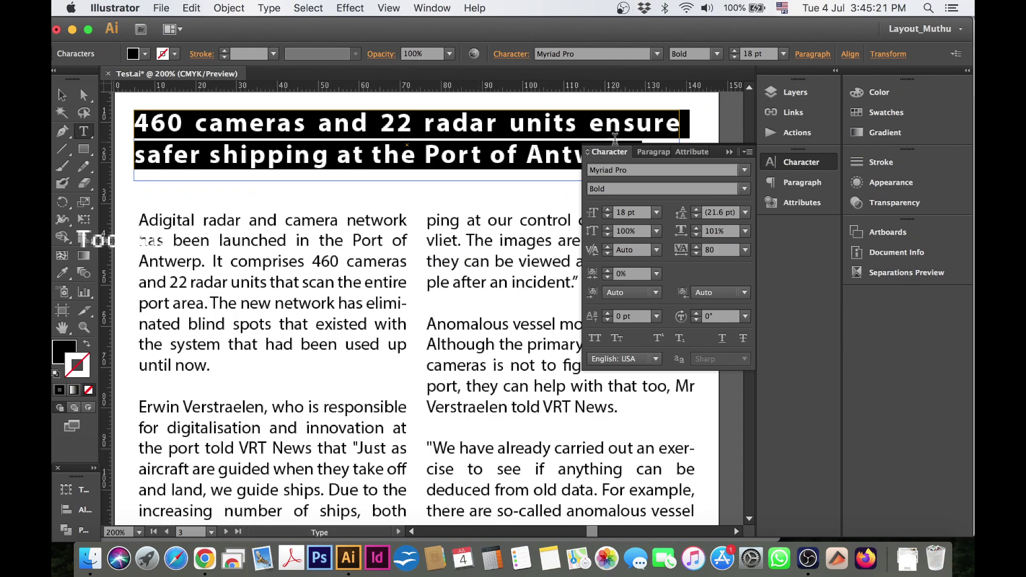
Center-align the two-line headline, close the character settings and deselect the text
{"action": "left_click", "coordinate": [810, 56]}
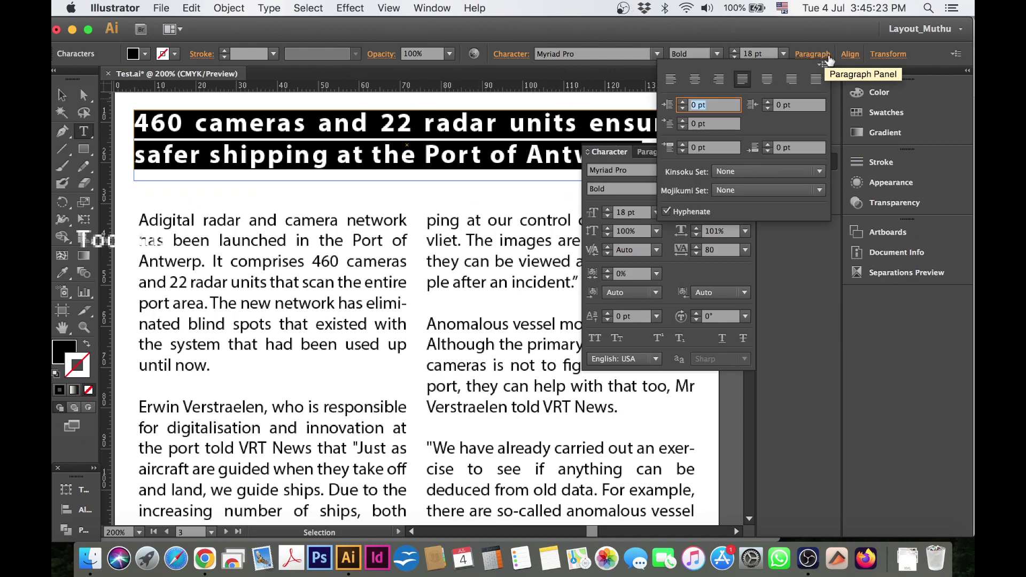
{"action": "left_click", "coordinate": [849, 59]}
{"action": "left_click", "coordinate": [812, 54]}
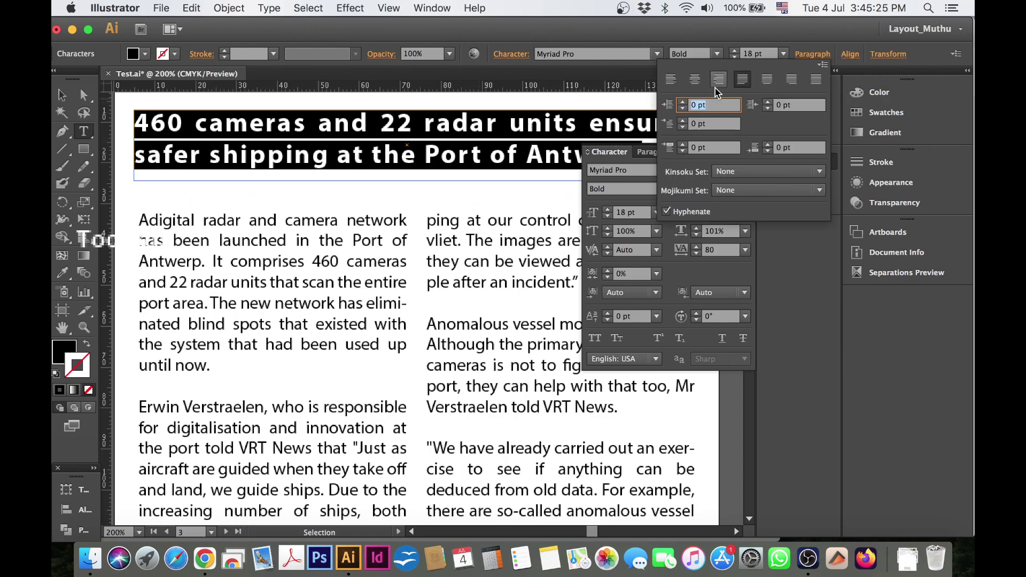
{"action": "left_click", "coordinate": [695, 79]}
{"action": "left_click", "coordinate": [667, 211]}
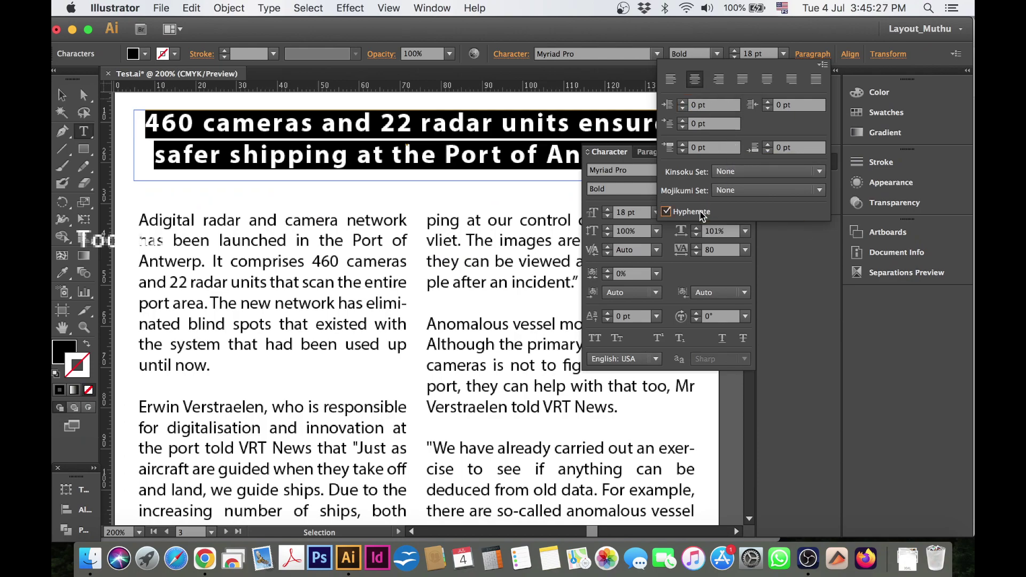
{"action": "left_click", "coordinate": [811, 57]}
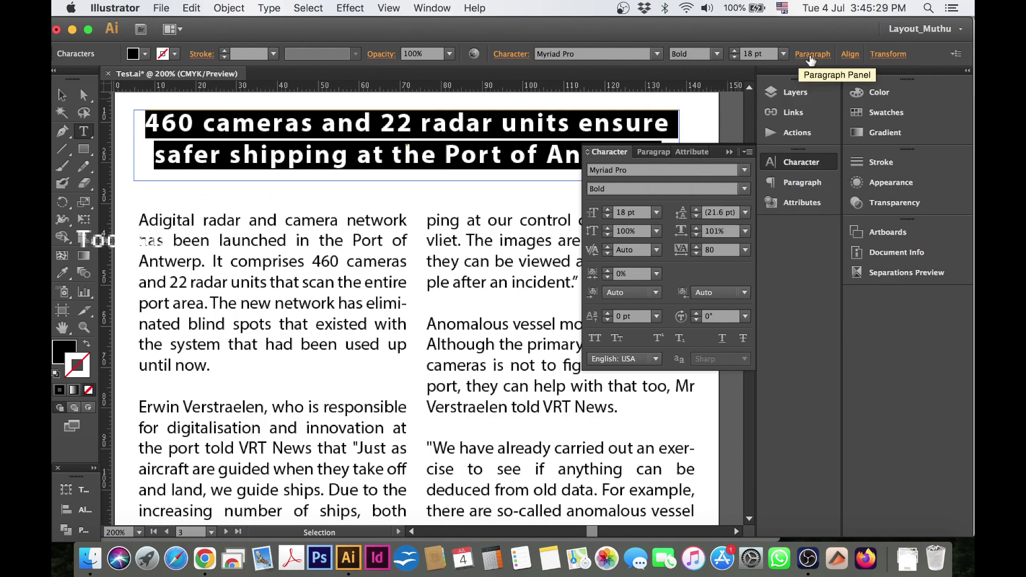
{"action": "left_click", "coordinate": [821, 163]}
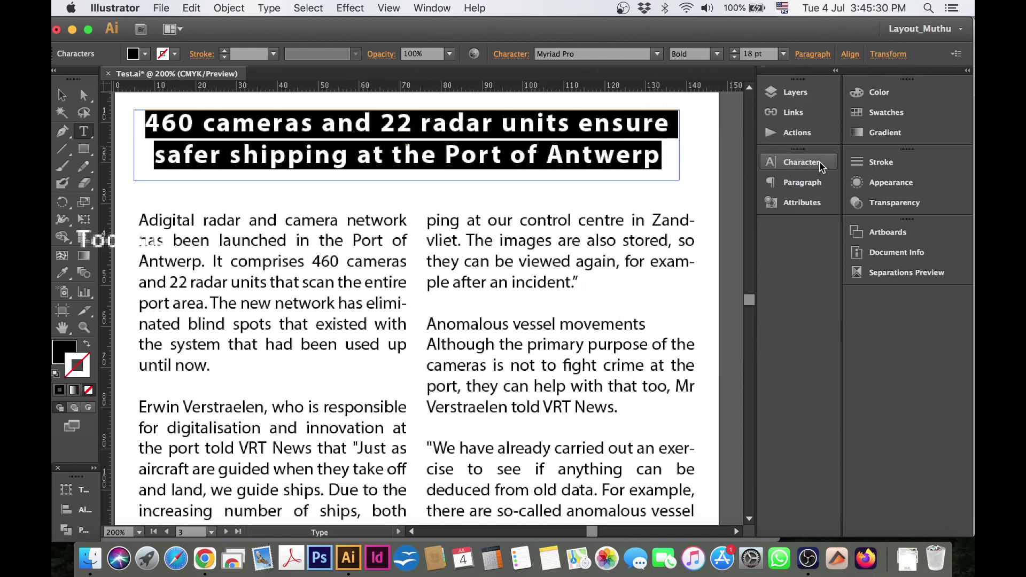
{"action": "left_click", "coordinate": [520, 130]}
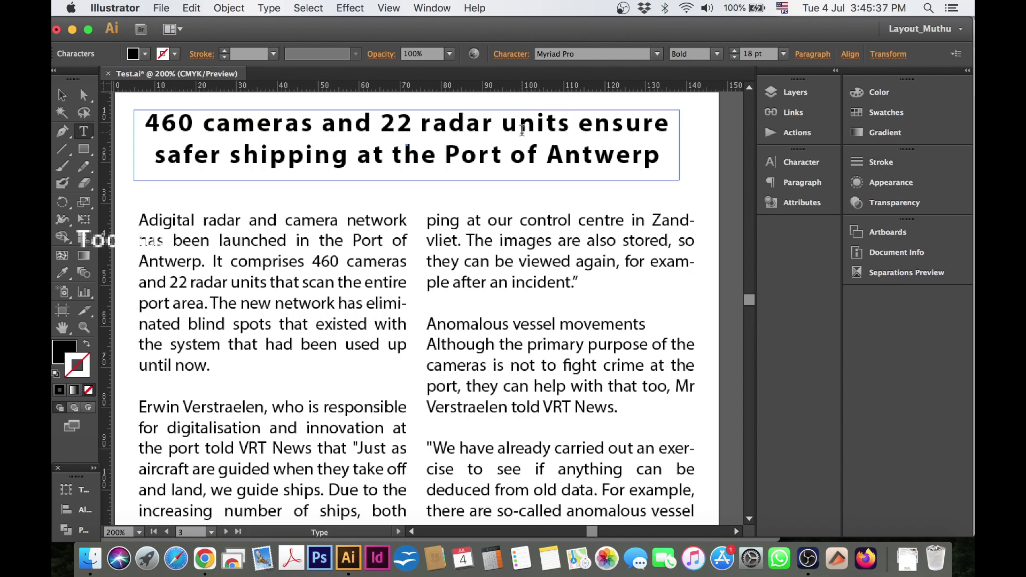
{"action": "left_click", "coordinate": [62, 95]}
{"action": "left_click", "coordinate": [131, 99]}
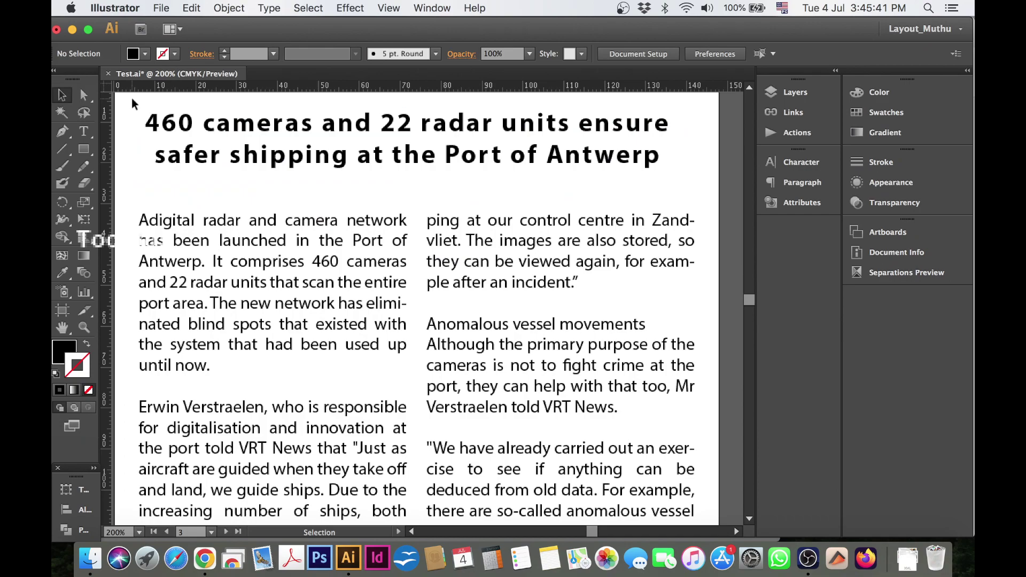
{"action": "key", "text": "super+minus"}
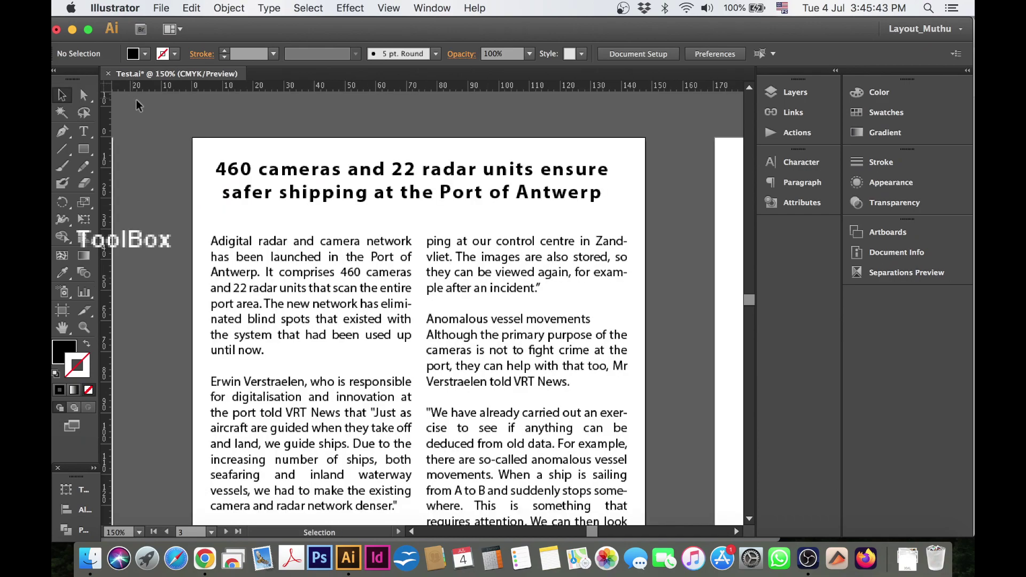
Review which type commands, such as Fit Headline and Create Outlines, are available without a selection and with the headline frame selected
{"action": "left_click", "coordinate": [270, 8]}
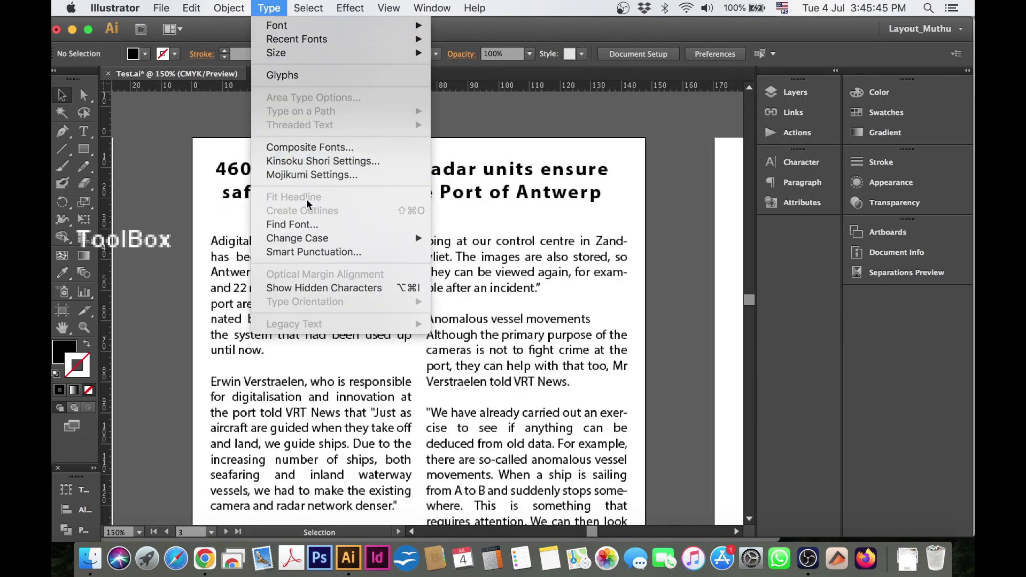
{"action": "left_click", "coordinate": [516, 175]}
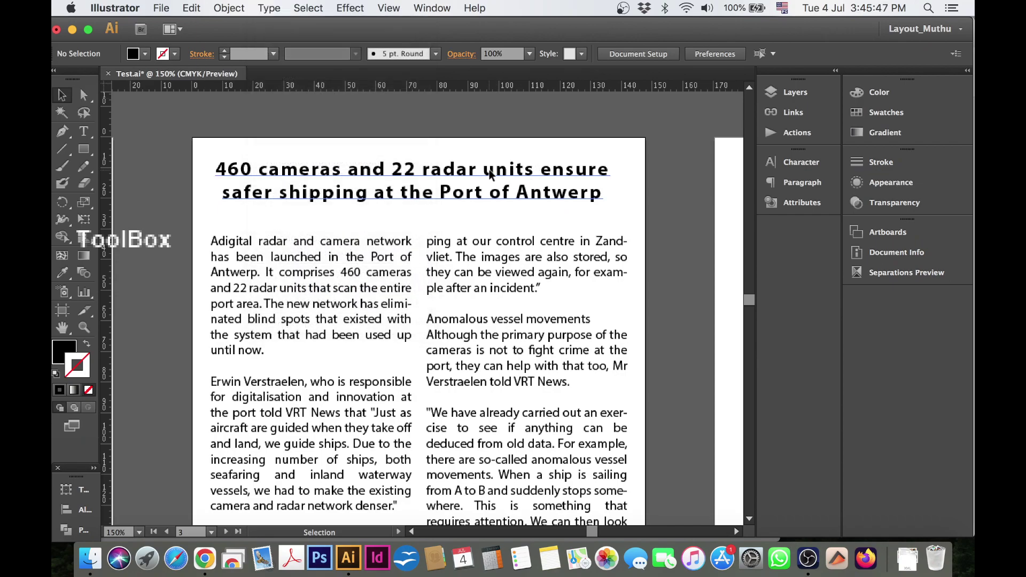
{"action": "left_click", "coordinate": [490, 174]}
{"action": "left_click", "coordinate": [269, 8]}
{"action": "mouse_move", "coordinate": [300, 241]}
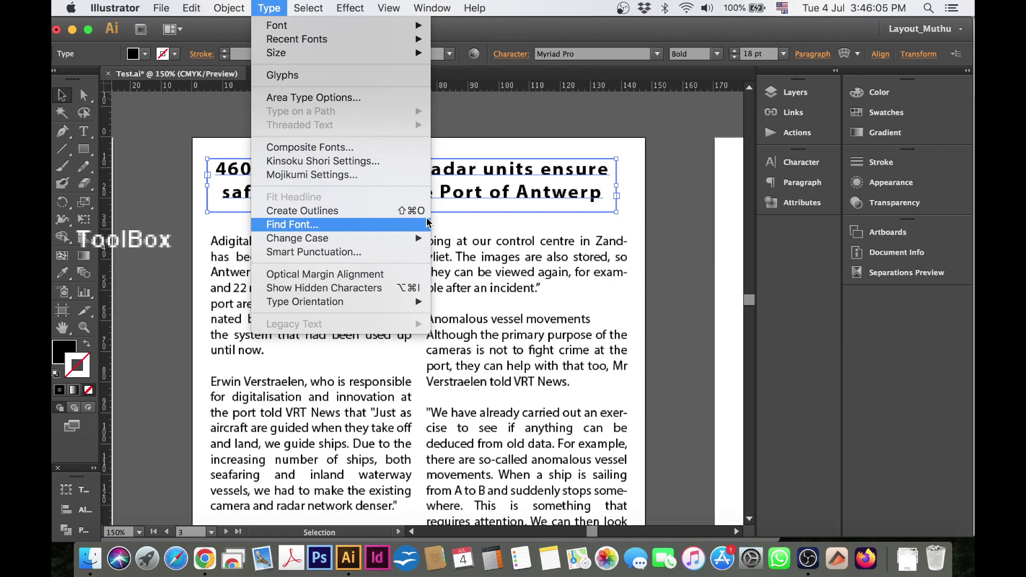
{"action": "left_click", "coordinate": [343, 211]}
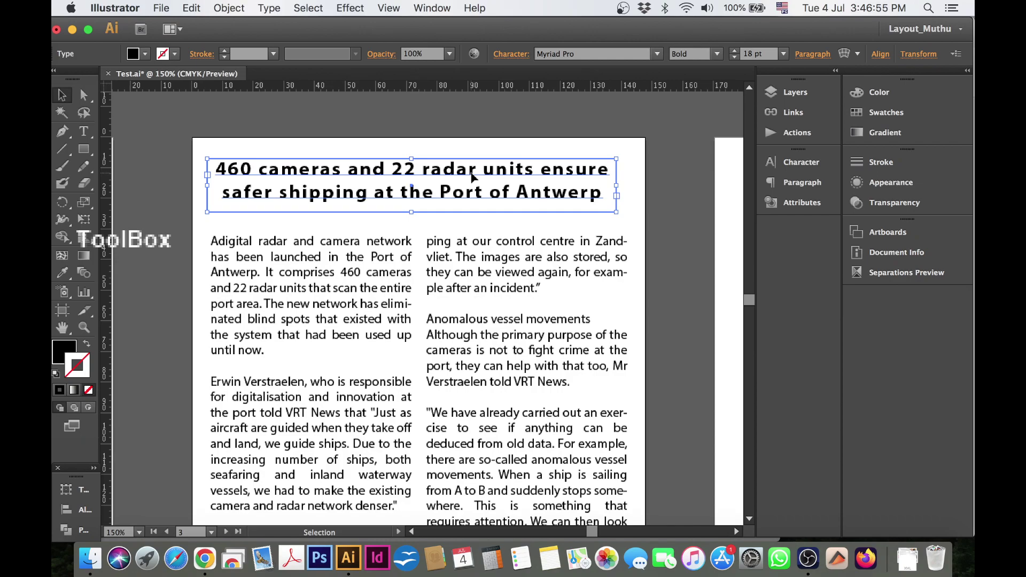
{"action": "double_click", "coordinate": [449, 181]}
{"action": "key", "text": "super+a"}
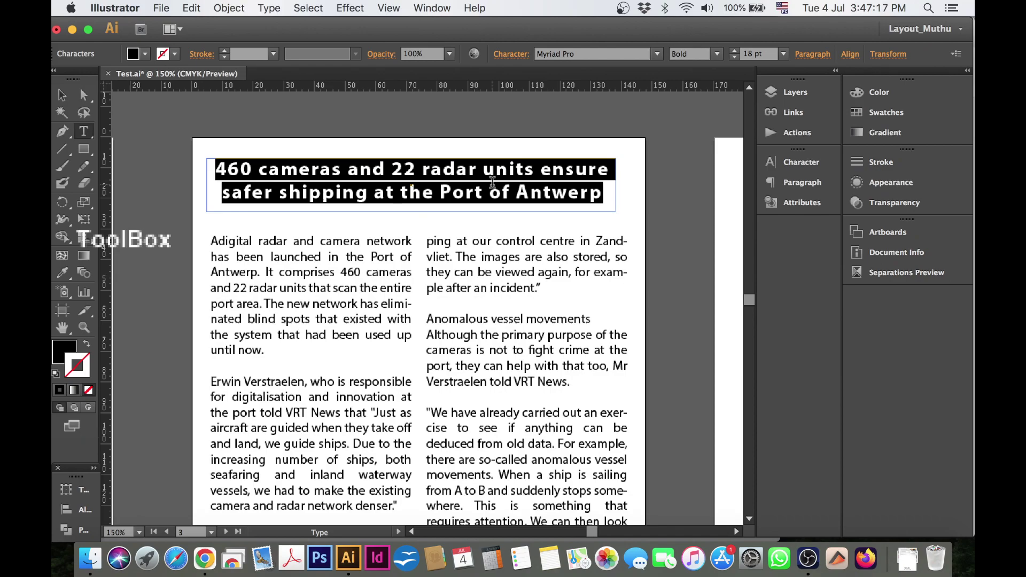
{"action": "key", "text": "Escape"}
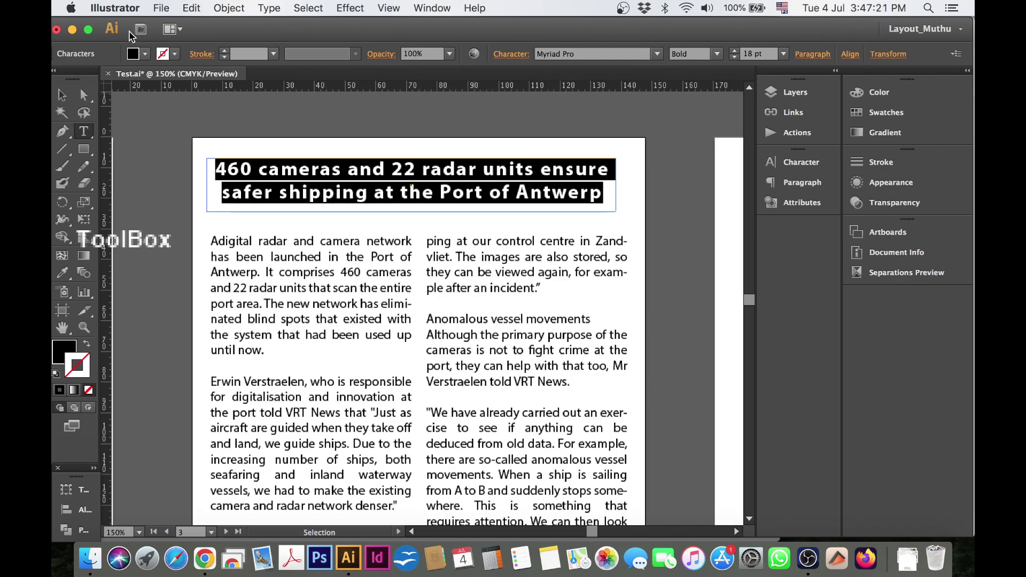
{"action": "key", "text": "Escape"}
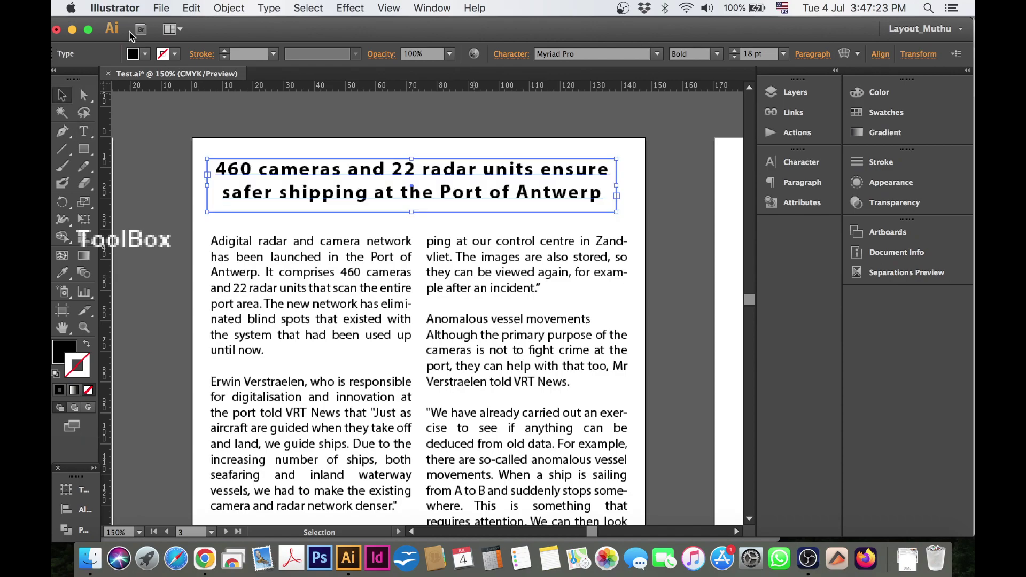
Extend the first article column's text frame slightly downward to hold one more line of text
{"action": "key", "text": "super+minus"}
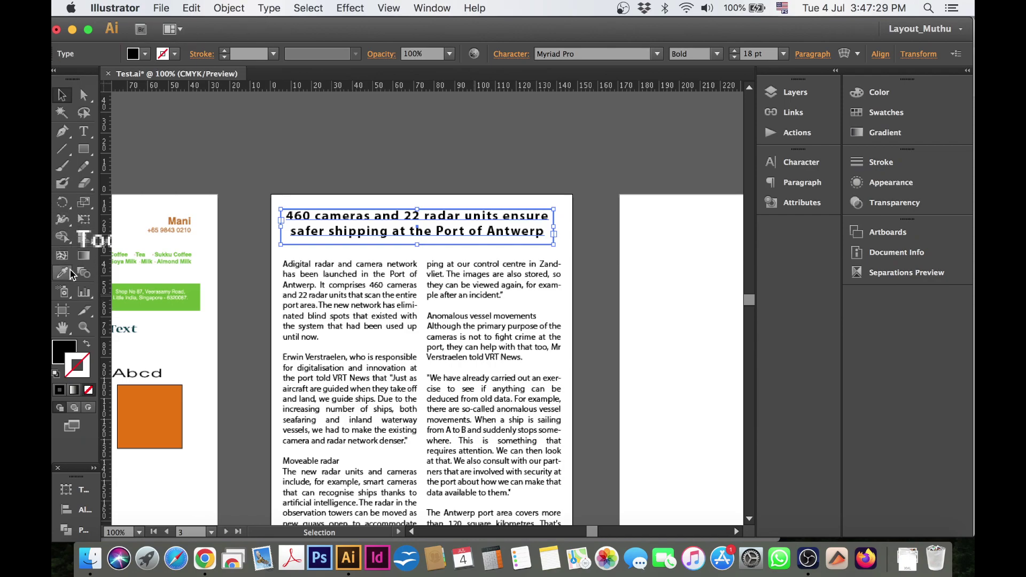
{"action": "left_click", "coordinate": [62, 327]}
{"action": "left_click_drag", "start_coordinate": [317, 315], "coordinate": [247, 222]}
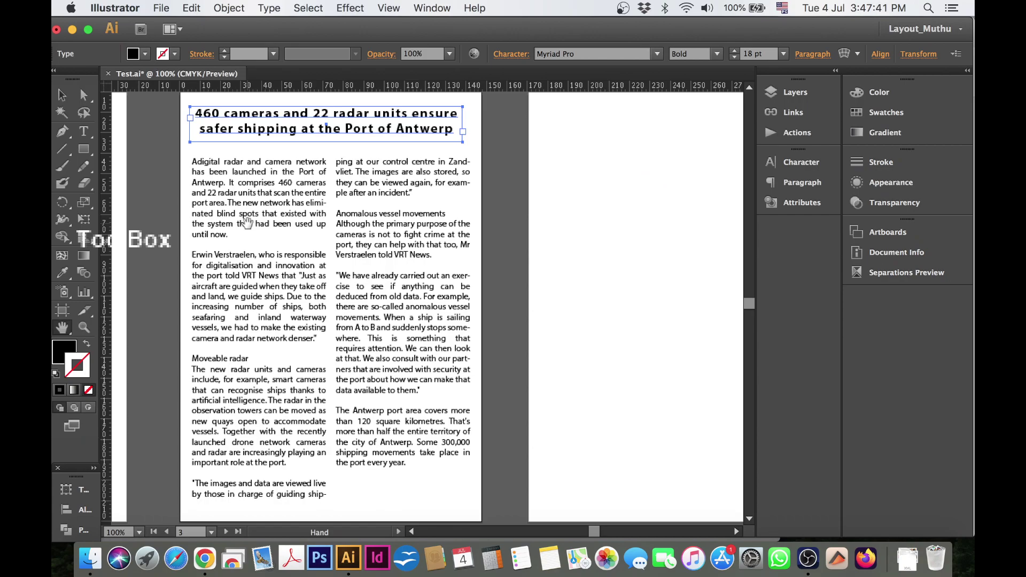
{"action": "key", "text": "v"}
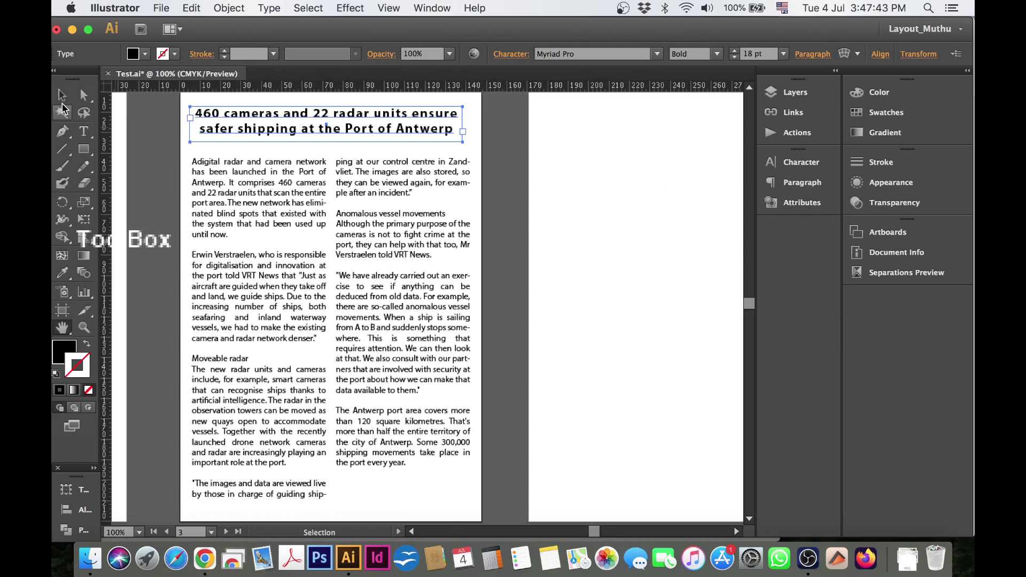
{"action": "left_click", "coordinate": [216, 223]}
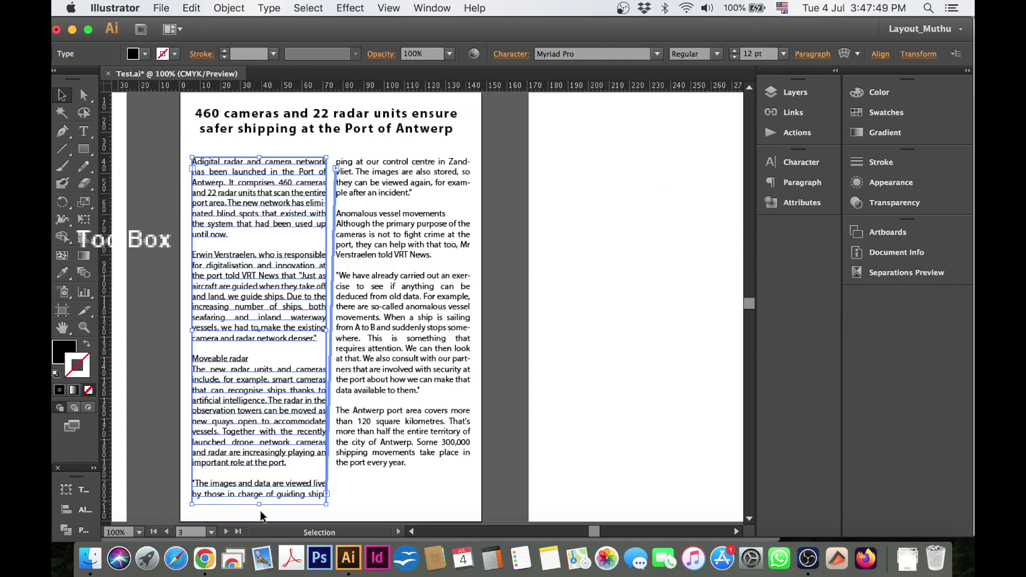
{"action": "left_click", "coordinate": [405, 175]}
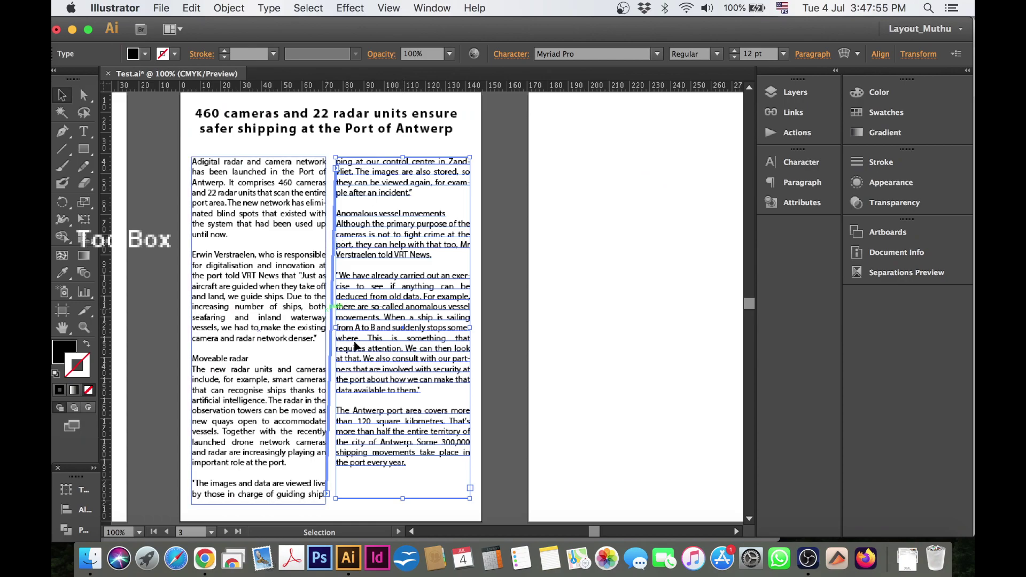
{"action": "left_click", "coordinate": [272, 491]}
{"action": "left_click_drag", "start_coordinate": [259, 496], "coordinate": [259, 508]}
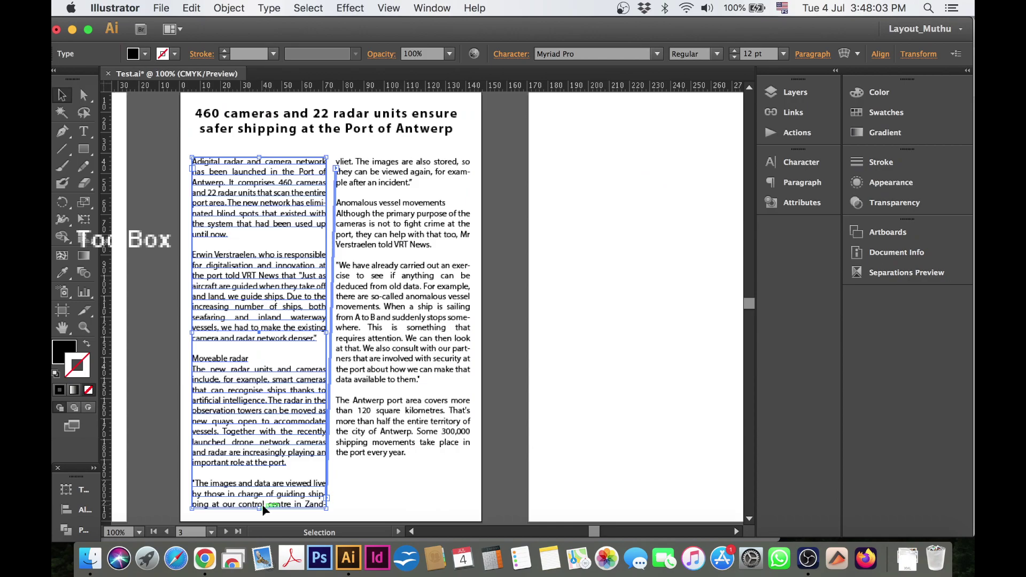
Try left and center alignment and a hyphenation toggle on the first article column, and return it to justified with the last line aligned left
{"action": "left_click", "coordinate": [814, 54]}
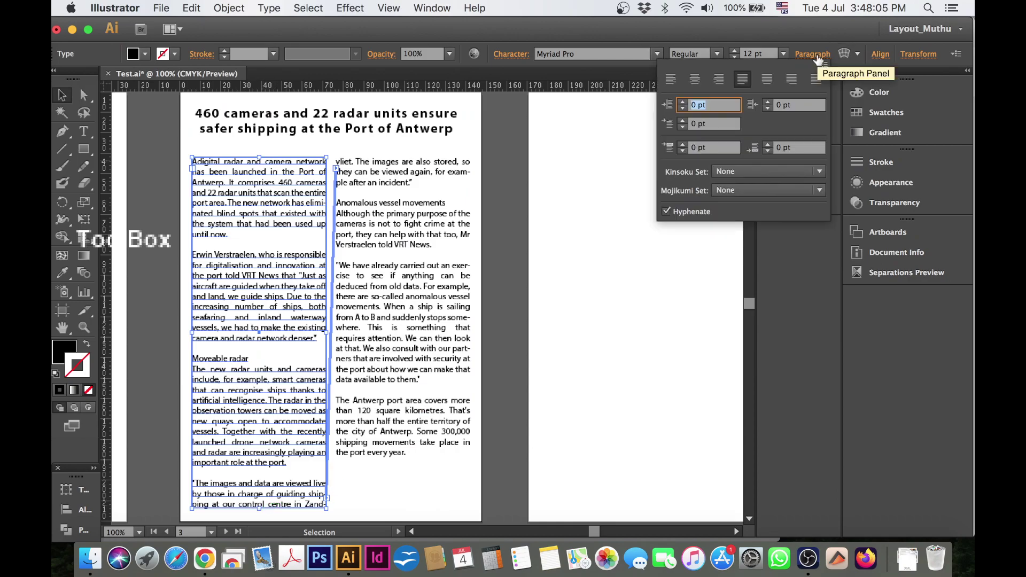
{"action": "left_click", "coordinate": [672, 80]}
{"action": "left_click", "coordinate": [696, 80]}
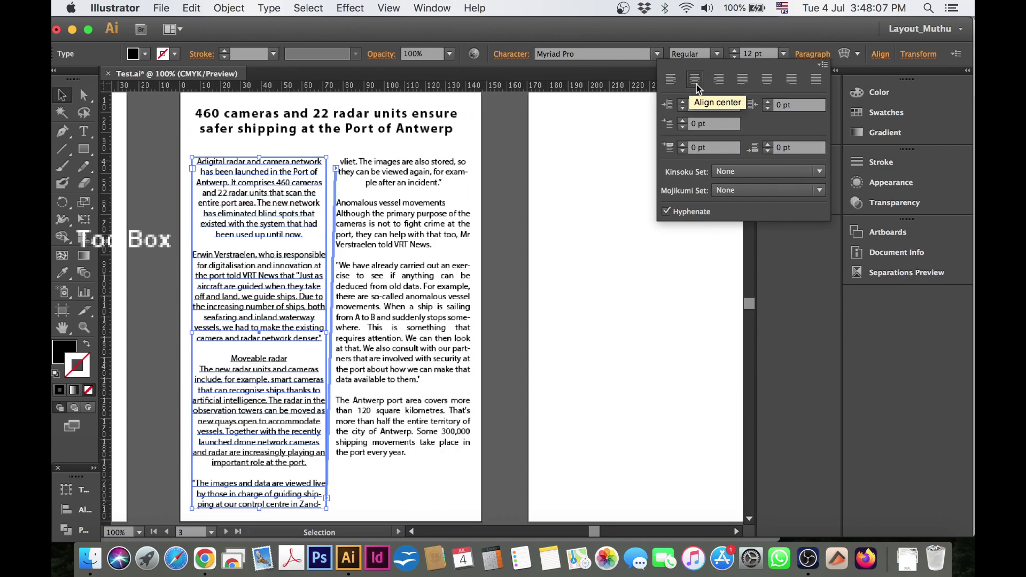
{"action": "left_click", "coordinate": [672, 213]}
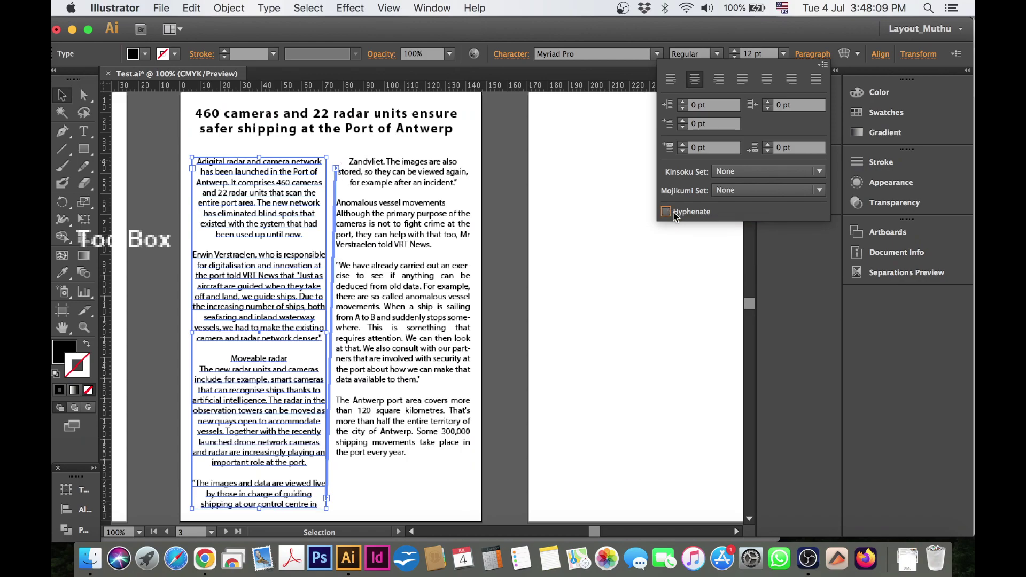
{"action": "left_click", "coordinate": [672, 212]}
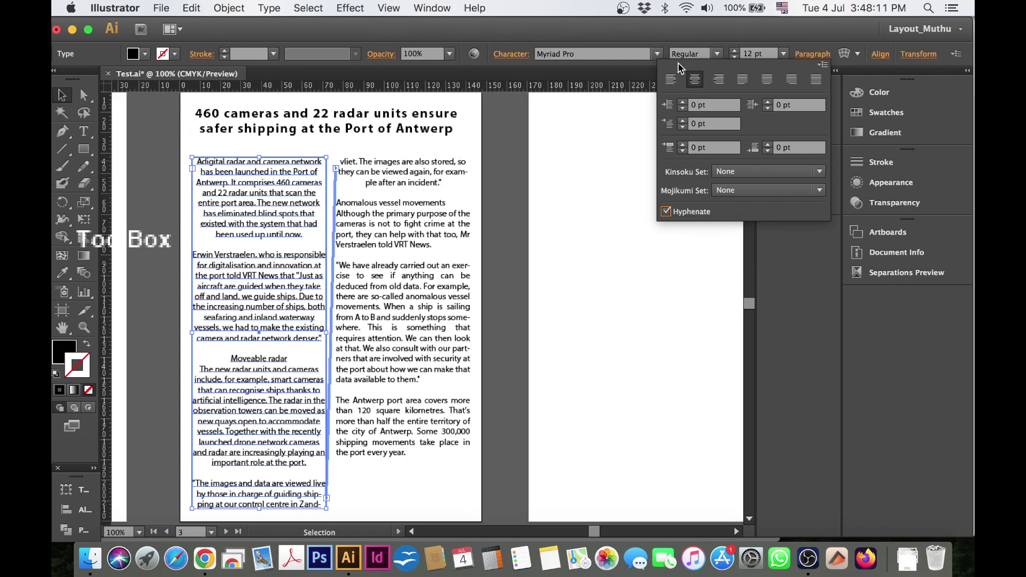
{"action": "left_click", "coordinate": [745, 82]}
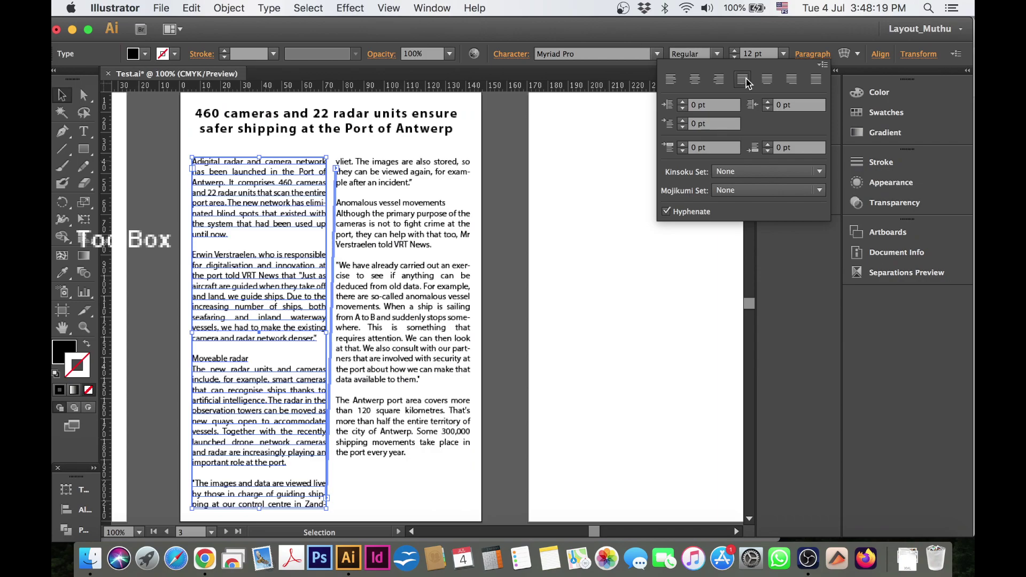
Edit the headline's numbers to read 480 cameras and 20 radar units, and reselect the headline frame
{"action": "left_click", "coordinate": [442, 117]}
{"action": "left_click", "coordinate": [442, 118]}
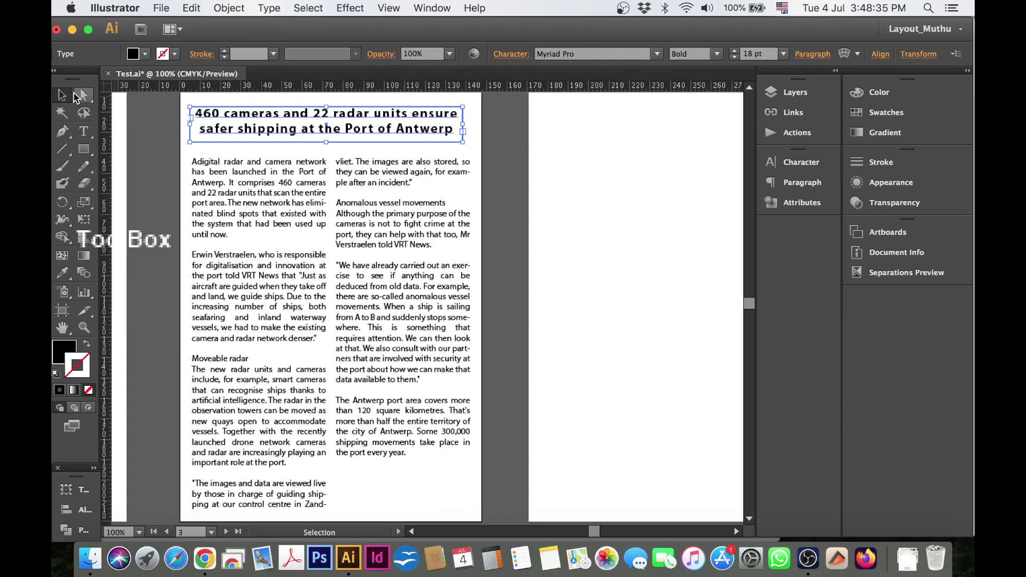
{"action": "left_click", "coordinate": [84, 132]}
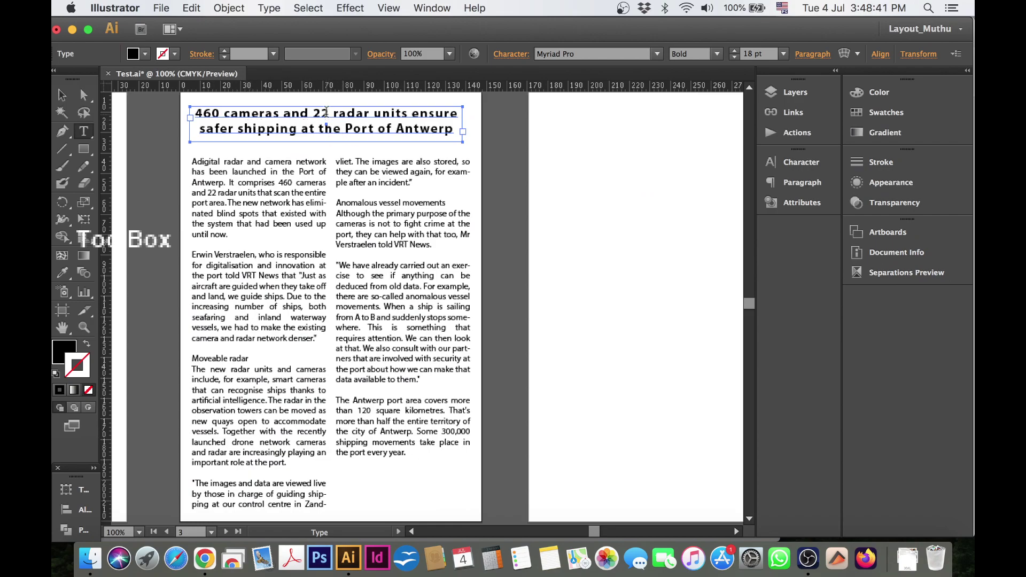
{"action": "left_click_drag", "start_coordinate": [330, 113], "coordinate": [321, 110]}
{"action": "type", "text": "0"}
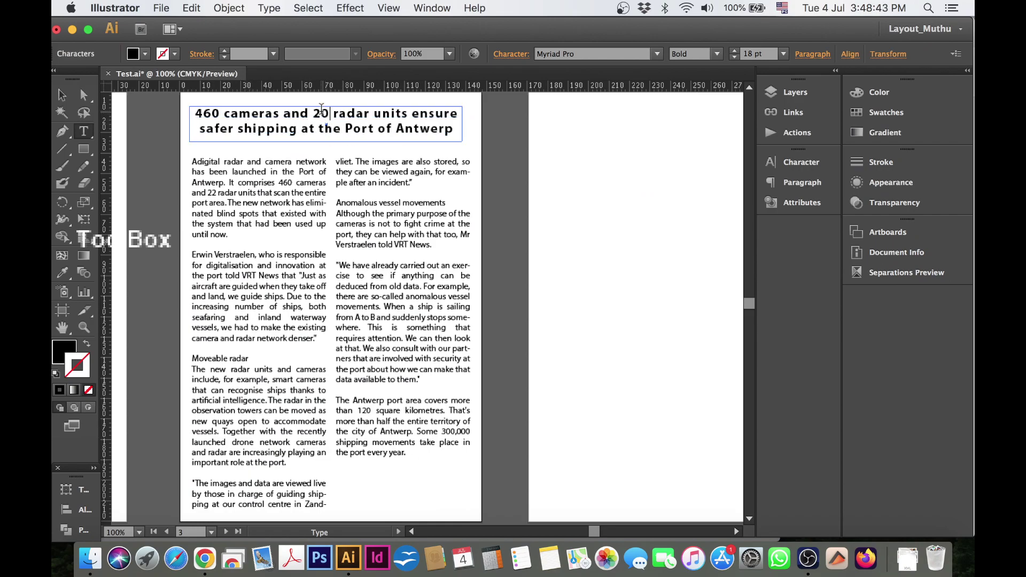
{"action": "left_click_drag", "start_coordinate": [205, 113], "coordinate": [218, 113]}
{"action": "type", "text": "83"}
{"action": "left_click", "coordinate": [64, 95]}
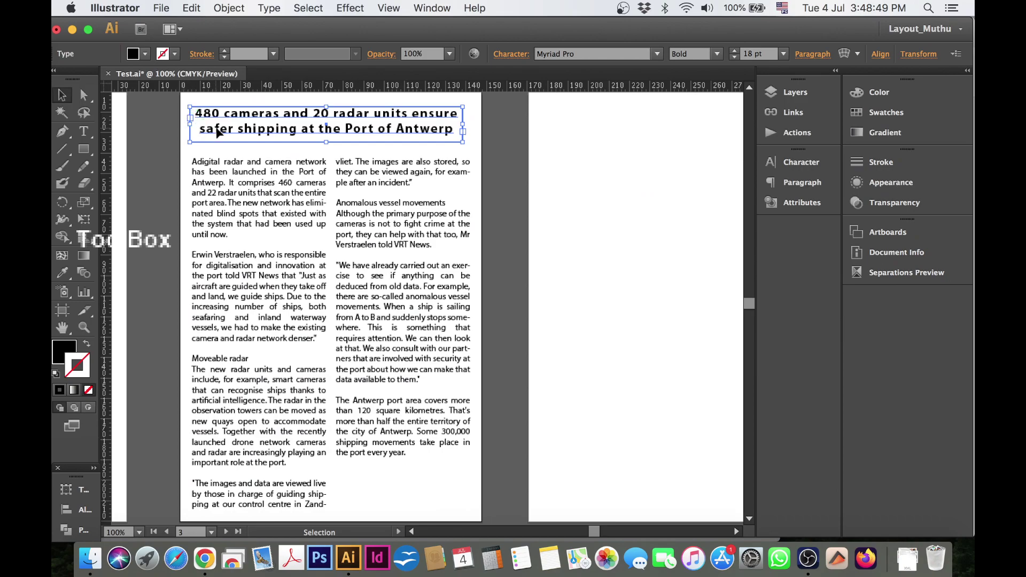
Place a duplicate of the headline at the same height on the empty artboard beside the article
{"action": "left_click_drag", "start_coordinate": [225, 135], "coordinate": [562, 131]}
{"action": "left_click_drag", "start_coordinate": [500, 193], "coordinate": [474, 200]}
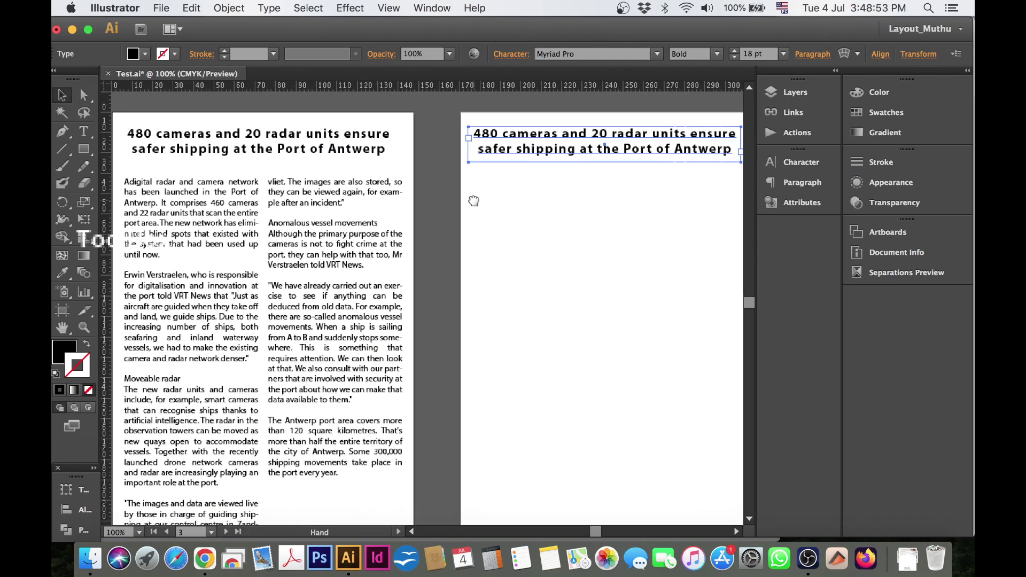
{"action": "key", "text": "super+minus"}
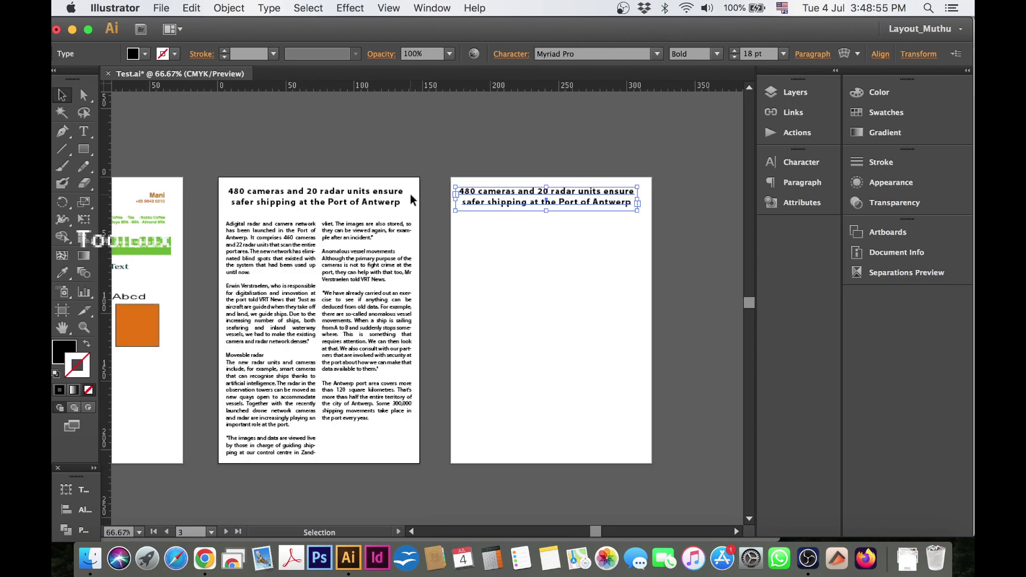
Convert the duplicated headline on the empty artboard to outlines
{"action": "left_click_drag", "start_coordinate": [209, 170], "coordinate": [670, 240]}
{"action": "left_click_drag", "start_coordinate": [481, 270], "coordinate": [484, 181]}
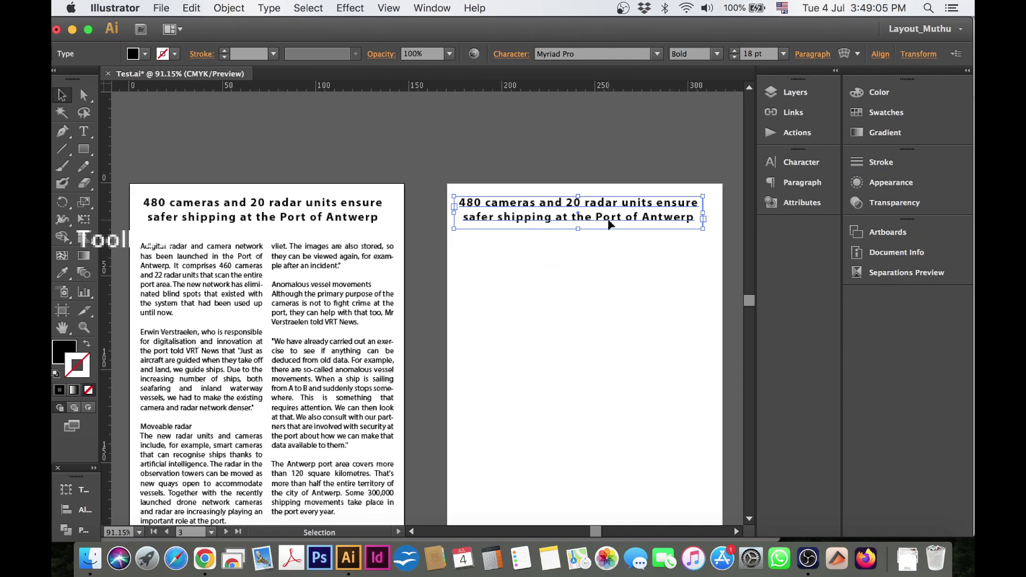
{"action": "left_click", "coordinate": [264, 9]}
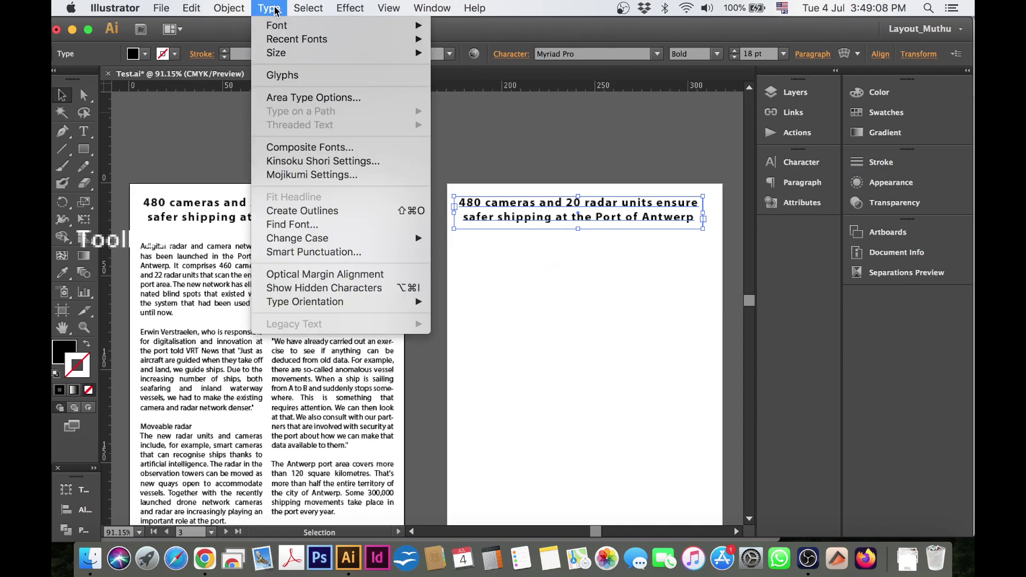
{"action": "left_click", "coordinate": [342, 211]}
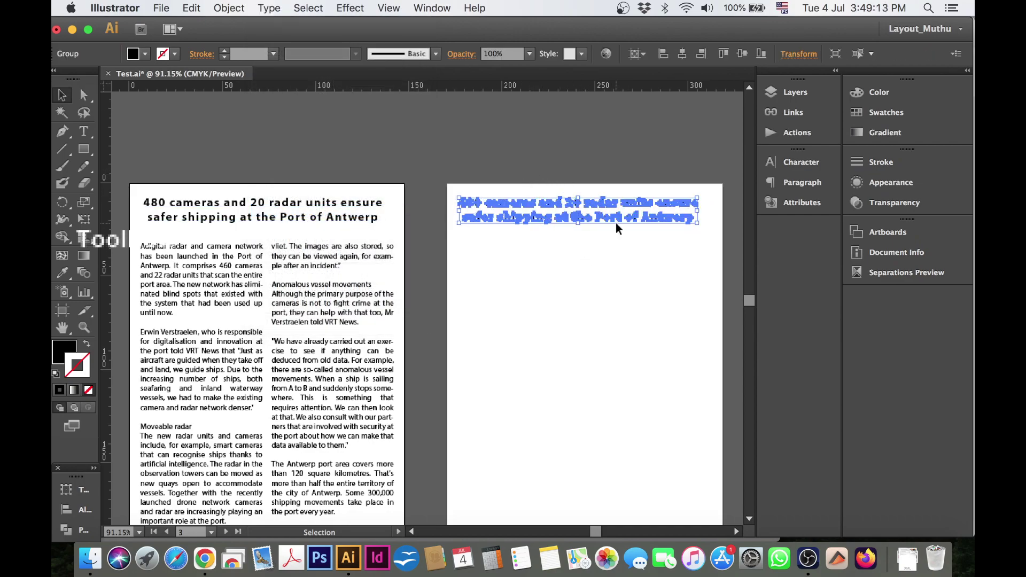
Move the artboard holding the outlined headline closer to the article artboard and exit artboard editing
{"action": "left_click", "coordinate": [526, 220]}
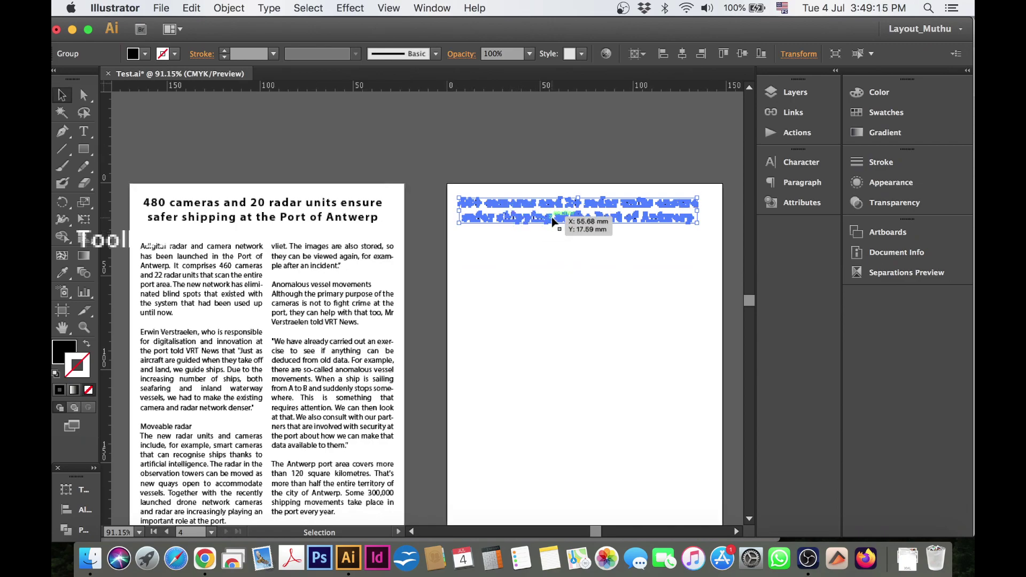
{"action": "left_click_drag", "start_coordinate": [522, 280], "coordinate": [504, 223]}
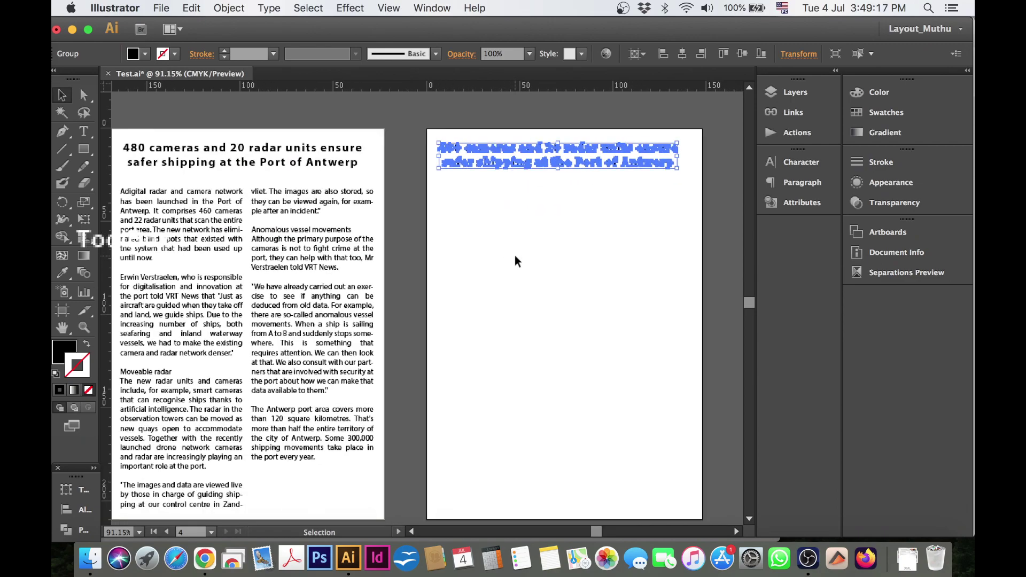
{"action": "key", "text": "shift+o"}
{"action": "left_click_drag", "start_coordinate": [546, 252], "coordinate": [517, 252]}
{"action": "key", "text": "Escape"}
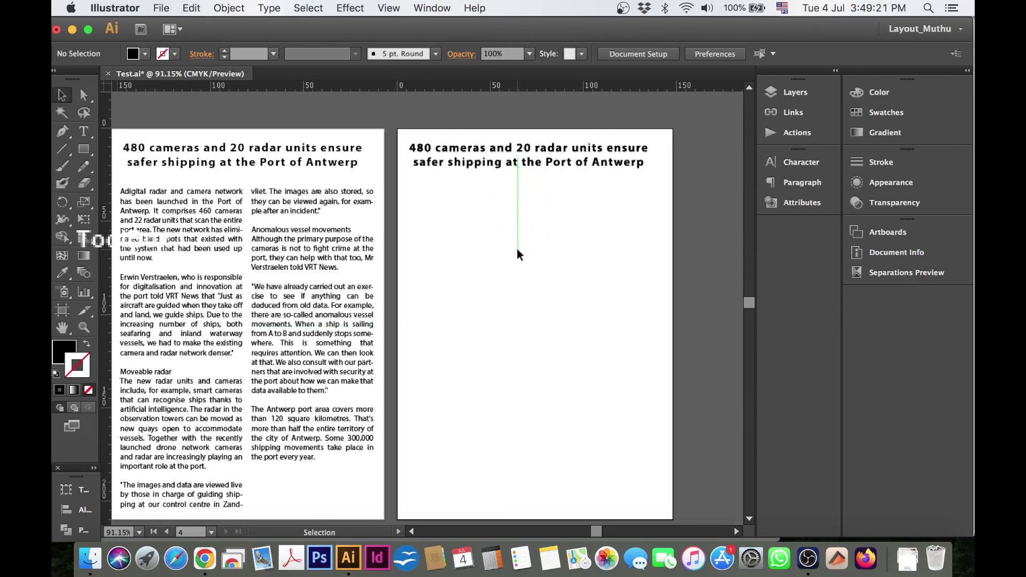
Examine the outlined headline up close beside the live-text headline, comparing letter paths with text baselines
{"action": "key", "text": "super+space"}
{"action": "left_click_drag", "start_coordinate": [330, 129], "coordinate": [464, 199]}
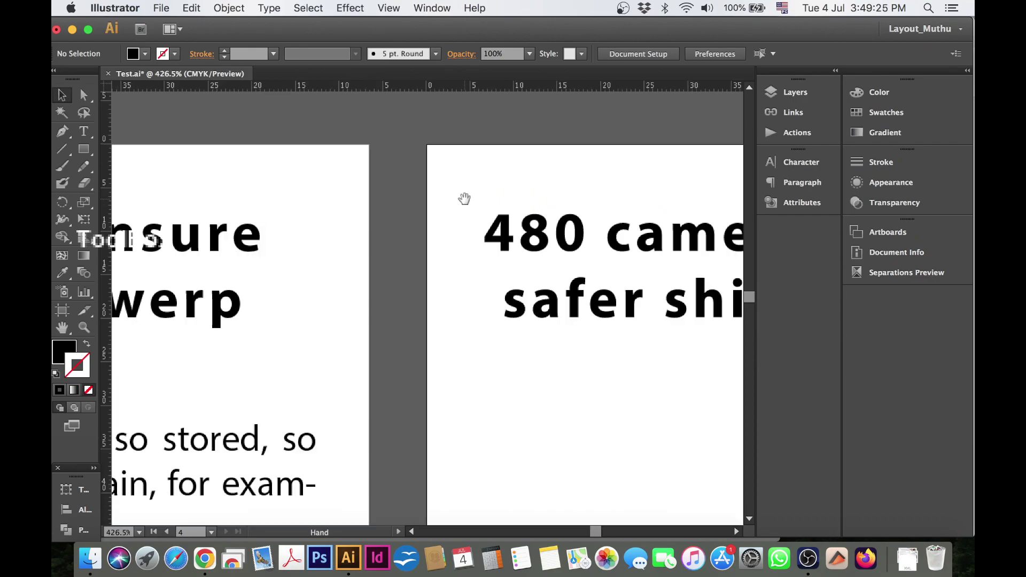
{"action": "key", "text": "Tab"}
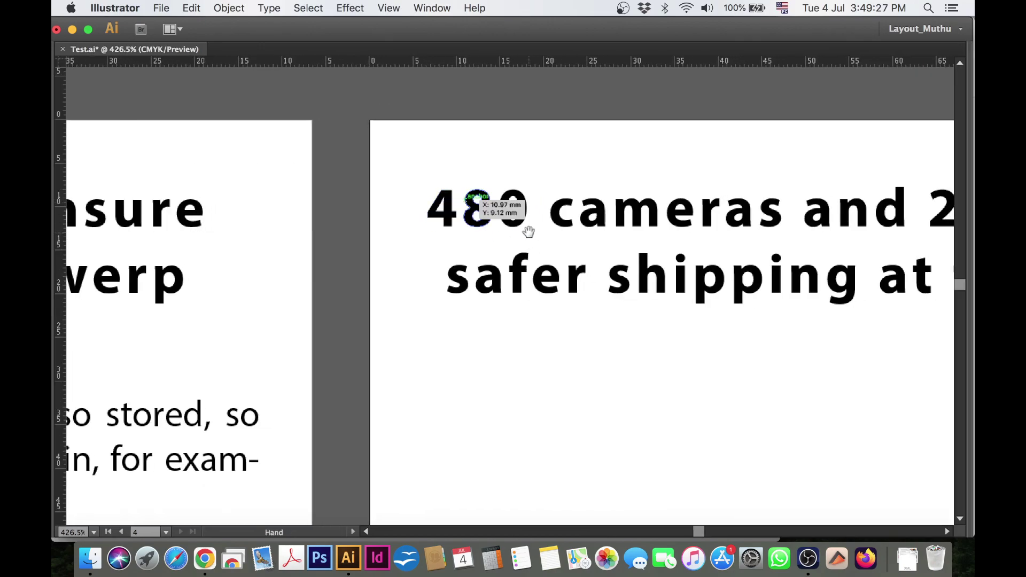
{"action": "scroll", "coordinate": [528, 232], "scroll_direction": "left", "scroll_amount": 3}
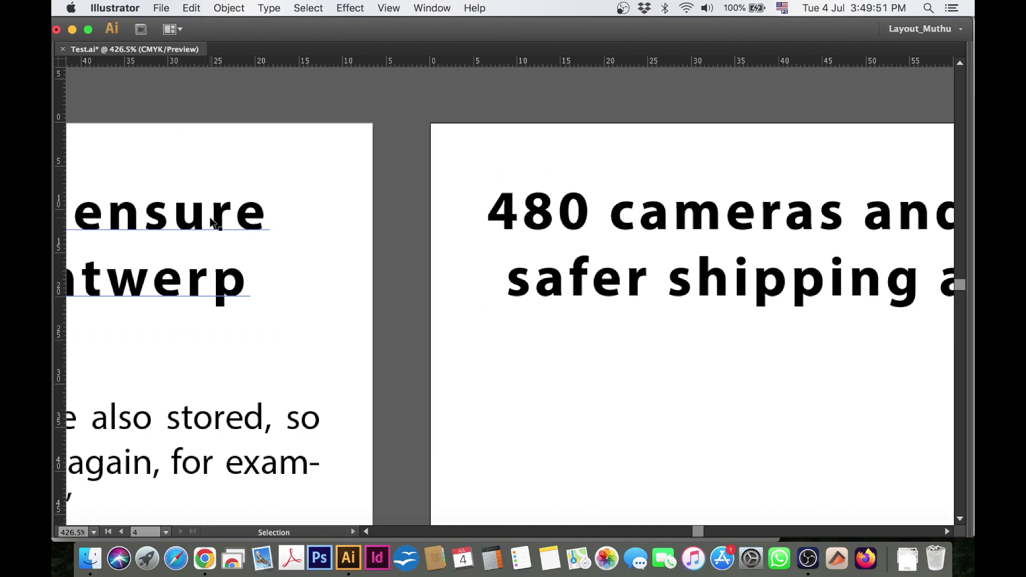
{"action": "key", "text": "a"}
{"action": "key", "text": "super+minus"}
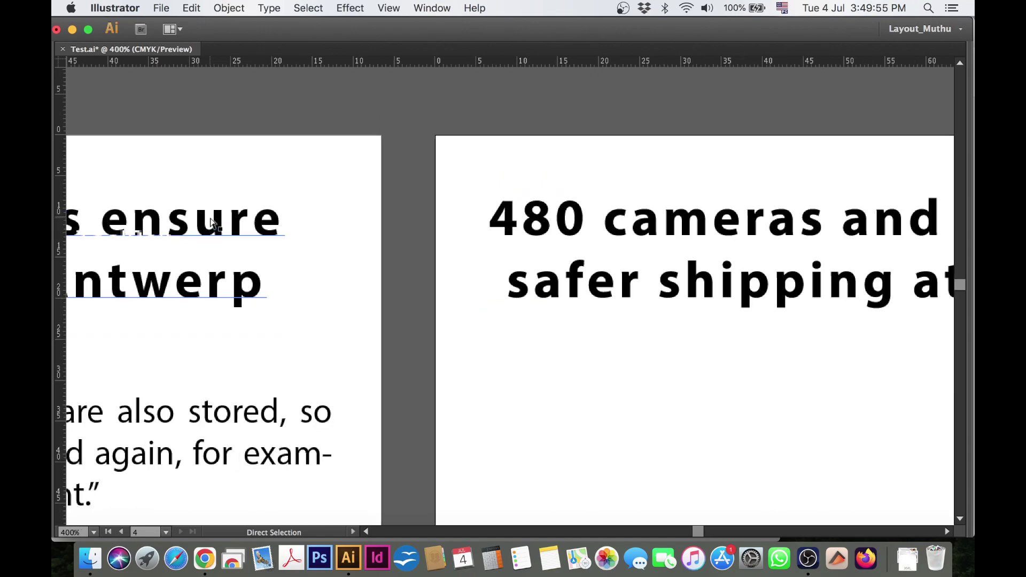
{"action": "key", "text": "super+minus"}
{"action": "key", "text": "super+minus"}
{"action": "key", "text": "v"}
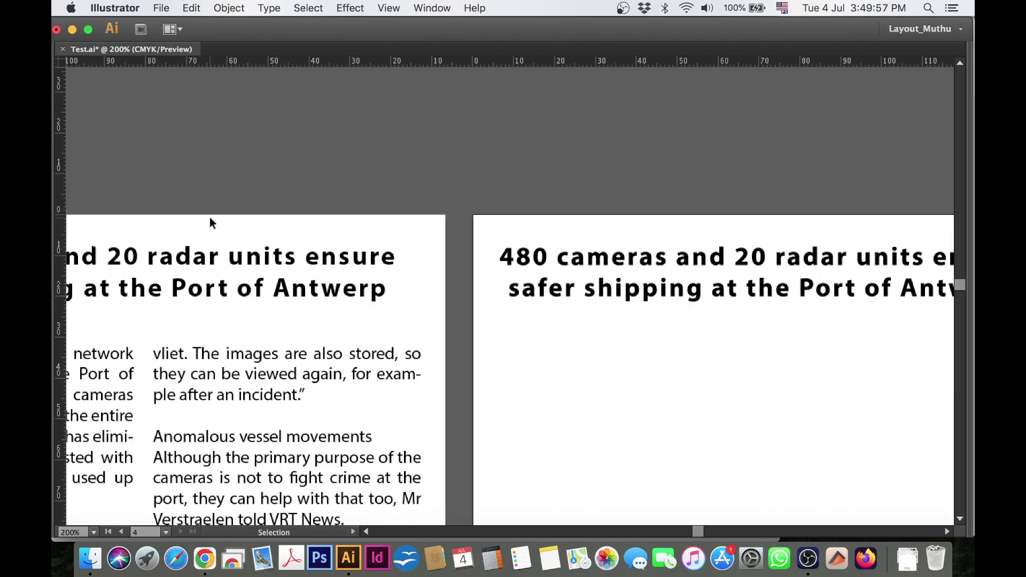
{"action": "key", "text": "Tab"}
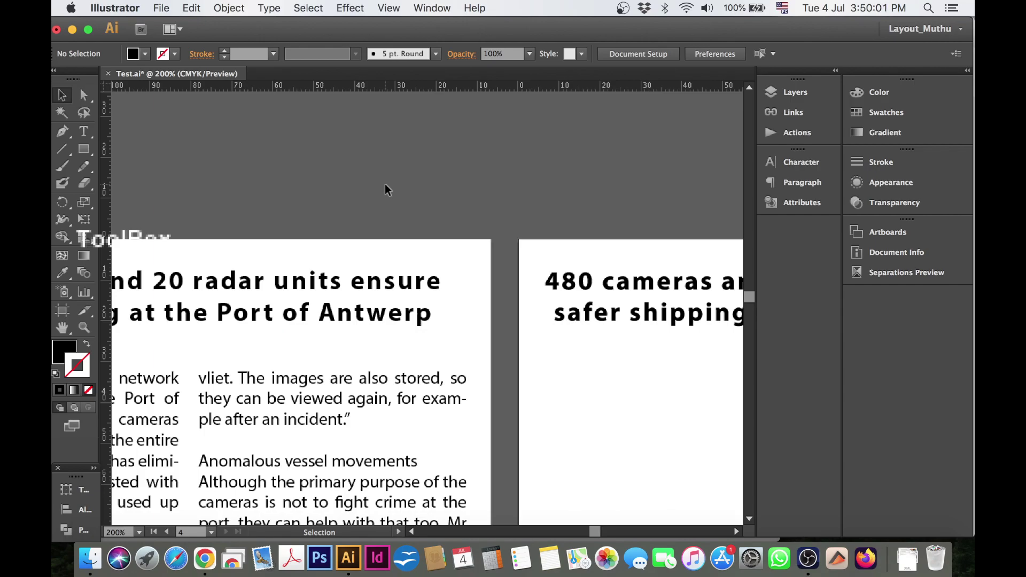
Display the artwork in Outline mode and check the commands for switching between display modes
{"action": "key", "text": "a"}
{"action": "key", "text": "super+y"}
{"action": "key", "text": "v"}
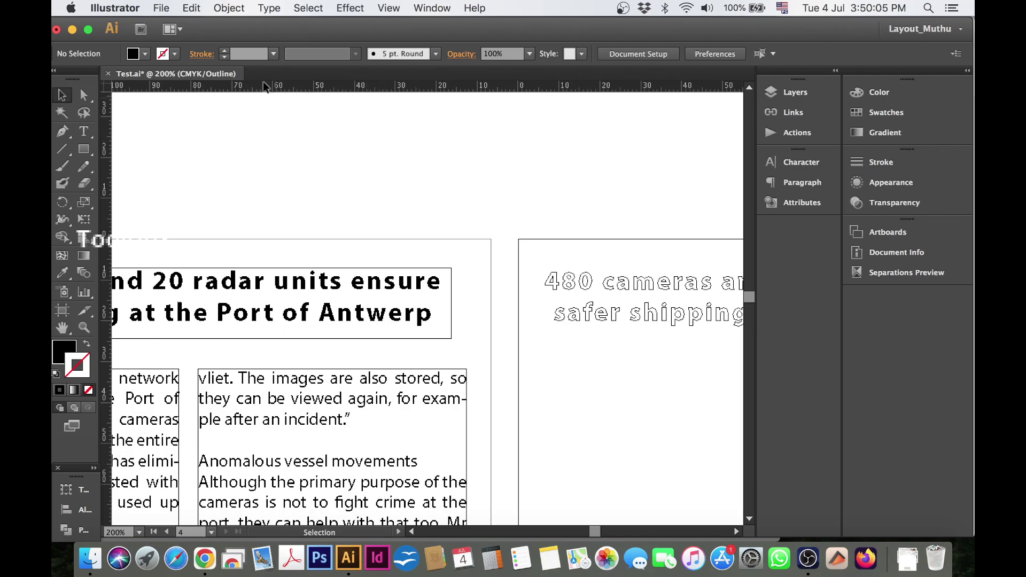
{"action": "left_click", "coordinate": [396, 10]}
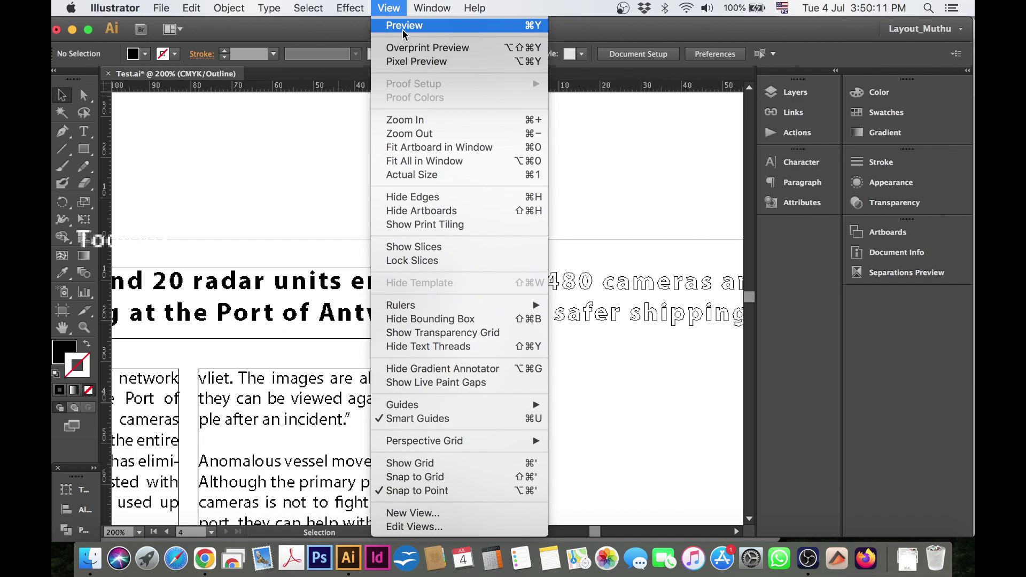
{"action": "left_click", "coordinate": [630, 143]}
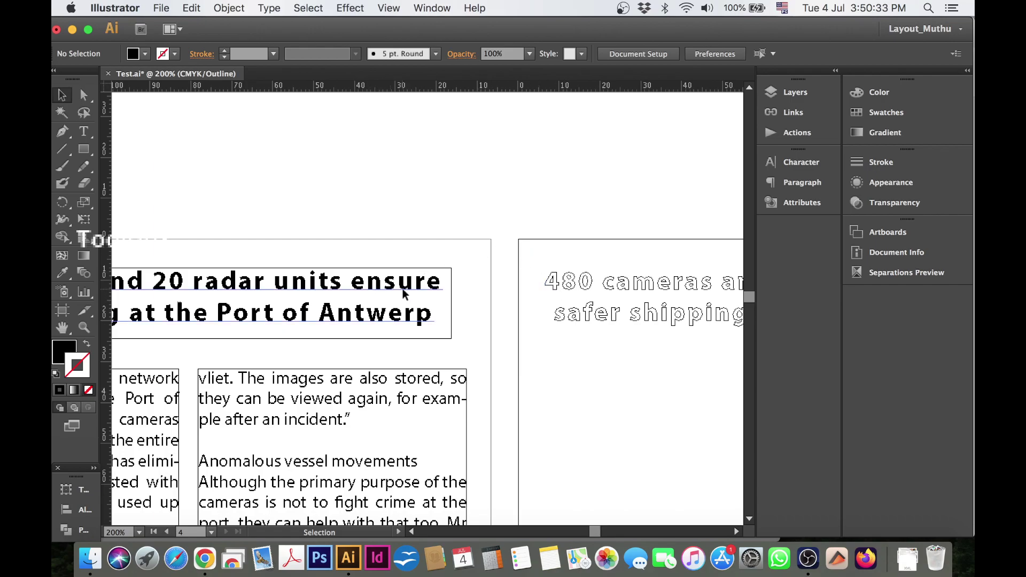
Select the live-text headline and the outlined copy in turn to compare their structure in Outline mode
{"action": "left_click", "coordinate": [378, 298]}
{"action": "left_click", "coordinate": [610, 289]}
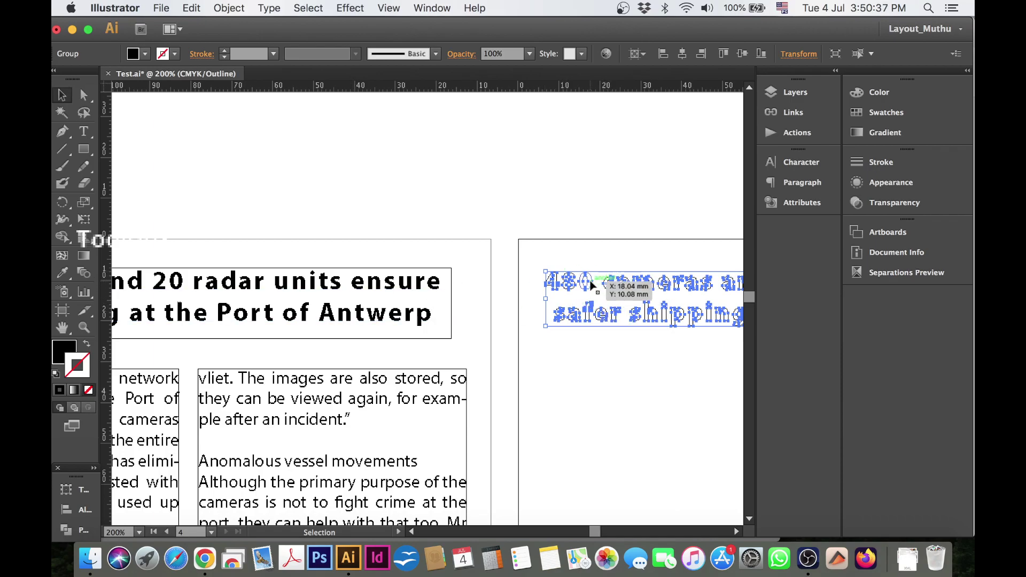
{"action": "left_click", "coordinate": [617, 253]}
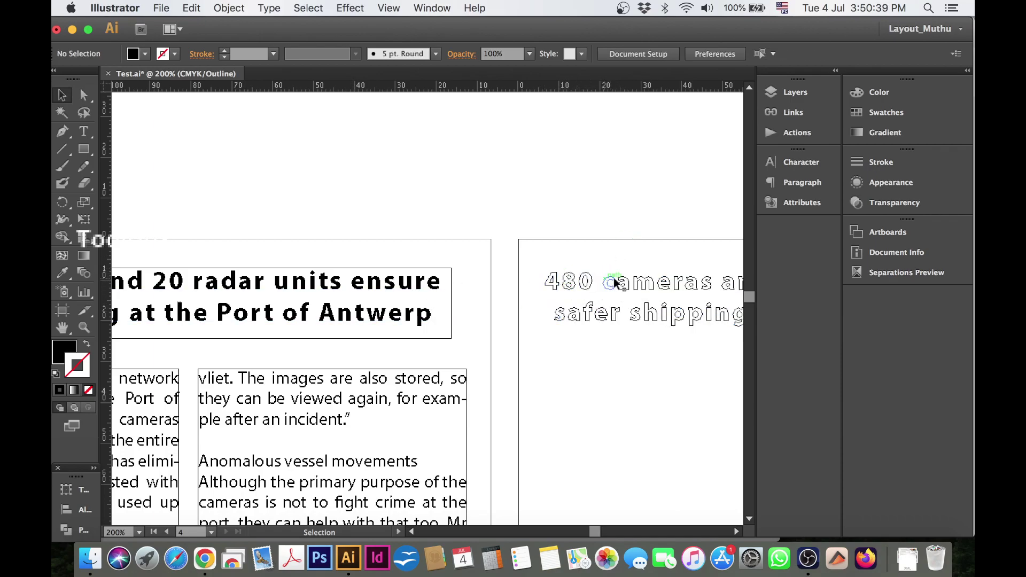
{"action": "left_click", "coordinate": [428, 294]}
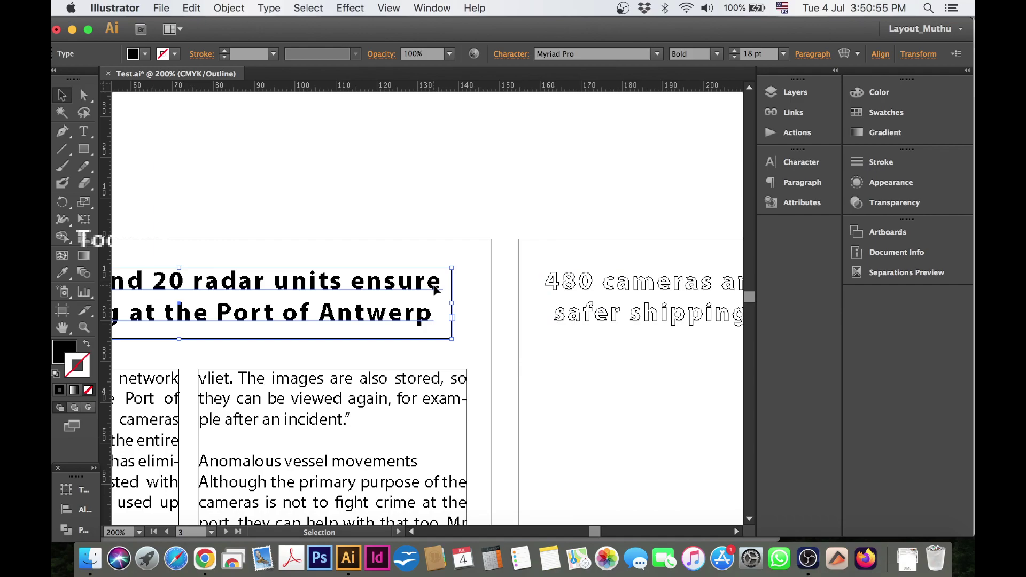
Alternate between Preview and Outline modes with the live-text headline selected, finishing in Preview
{"action": "key", "text": "a"}
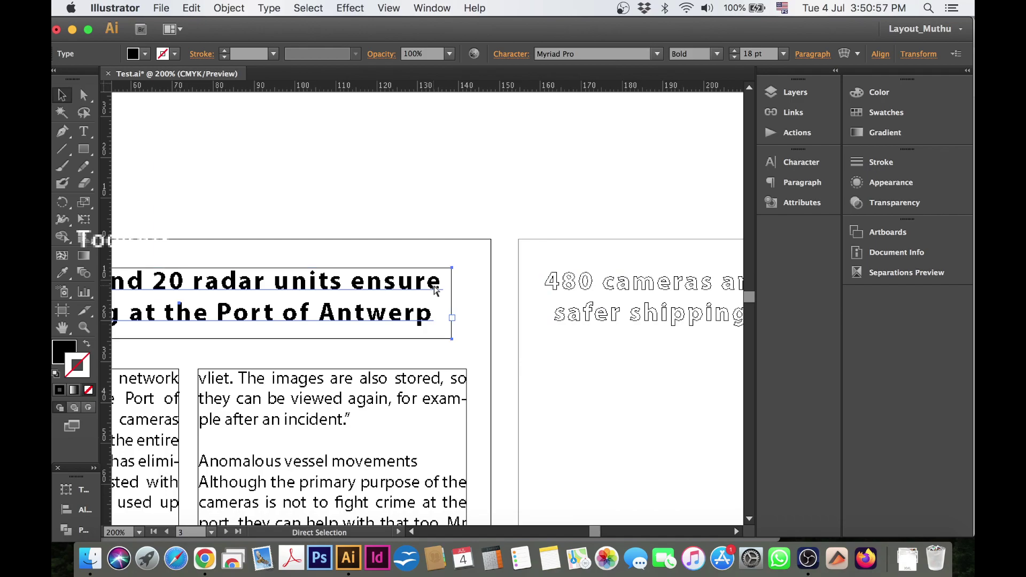
{"action": "key", "text": "super+y"}
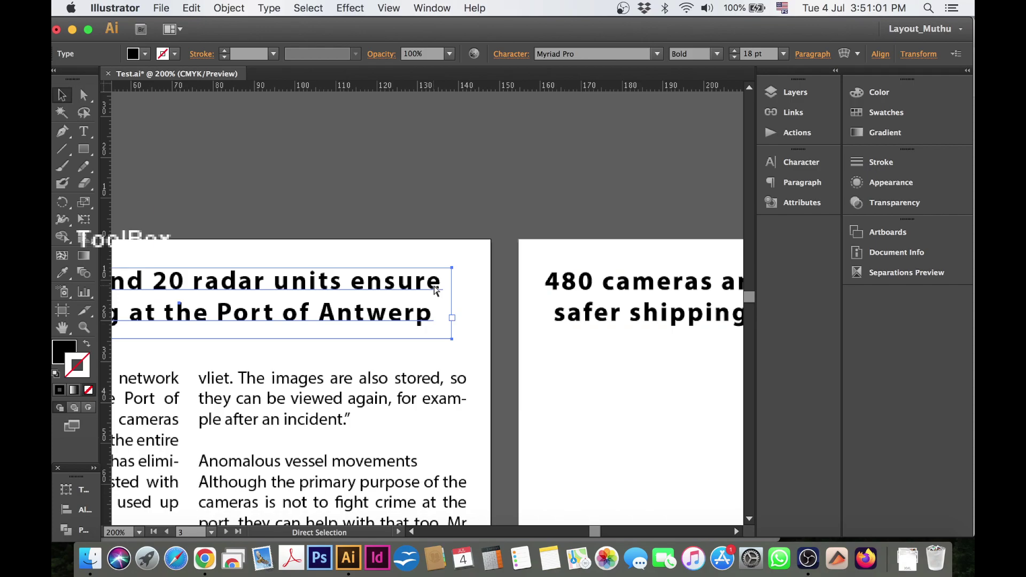
{"action": "key", "text": "cmd+y"}
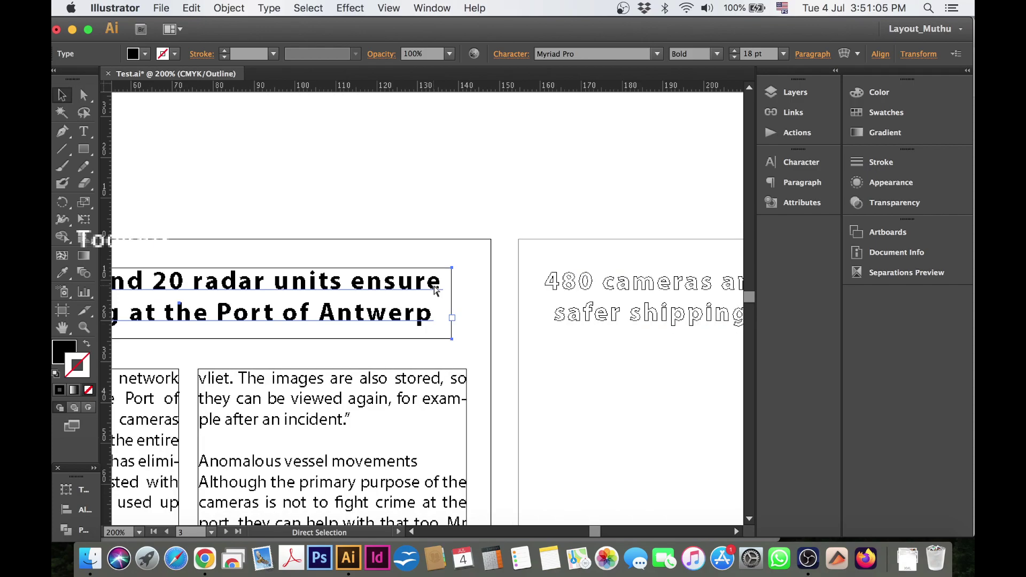
{"action": "key", "text": "super+y"}
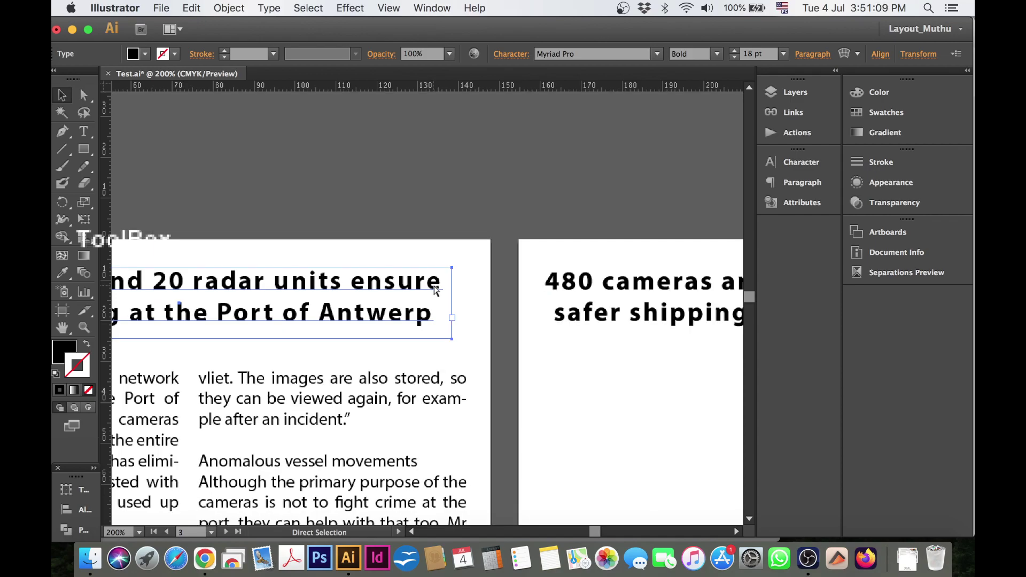
{"action": "key", "text": "v"}
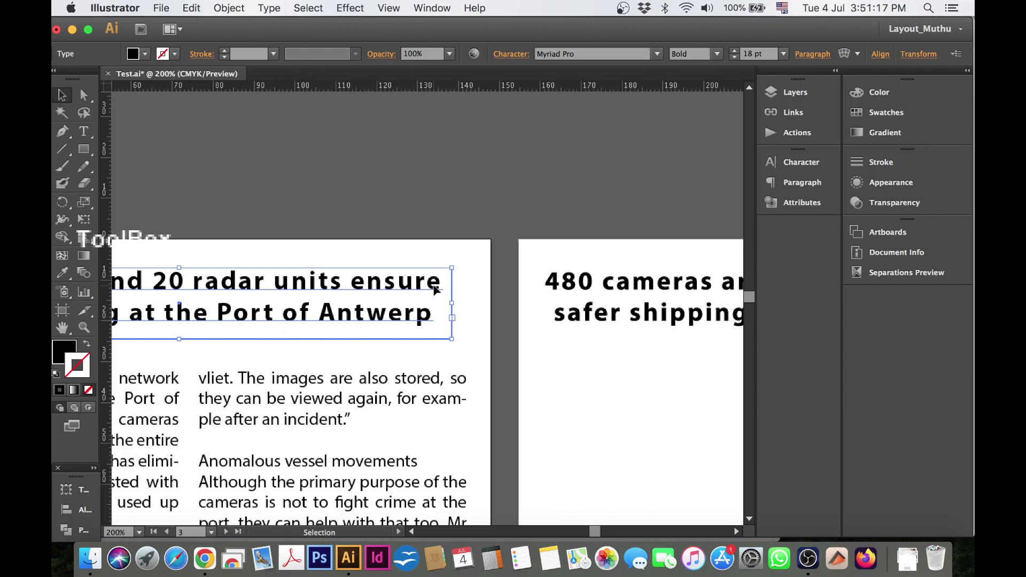
Use Find Font to list the document's fonts and locate text set in Marion Regular, selecting Myriad Pro last
{"action": "left_click", "coordinate": [267, 15]}
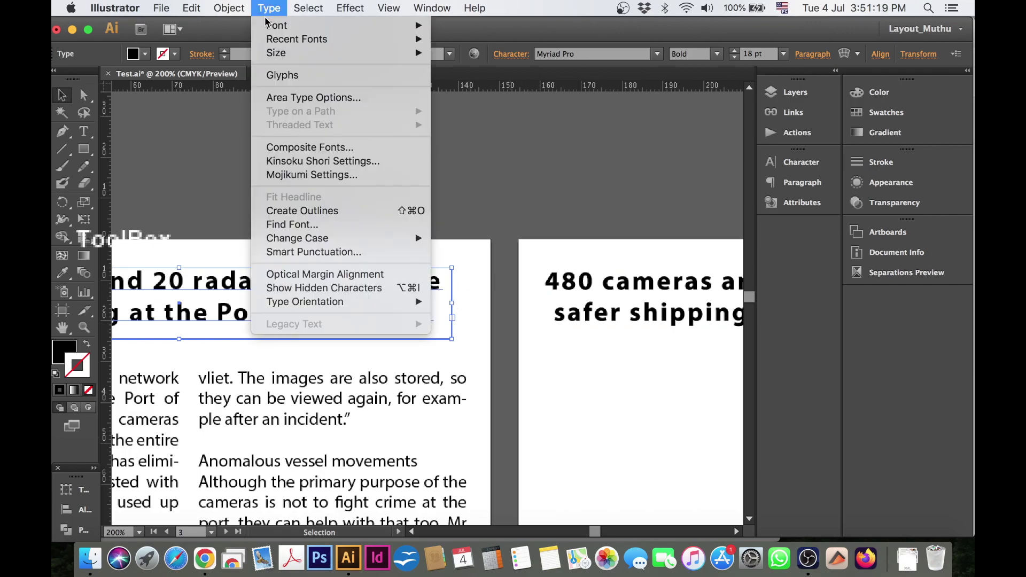
{"action": "left_click", "coordinate": [340, 225]}
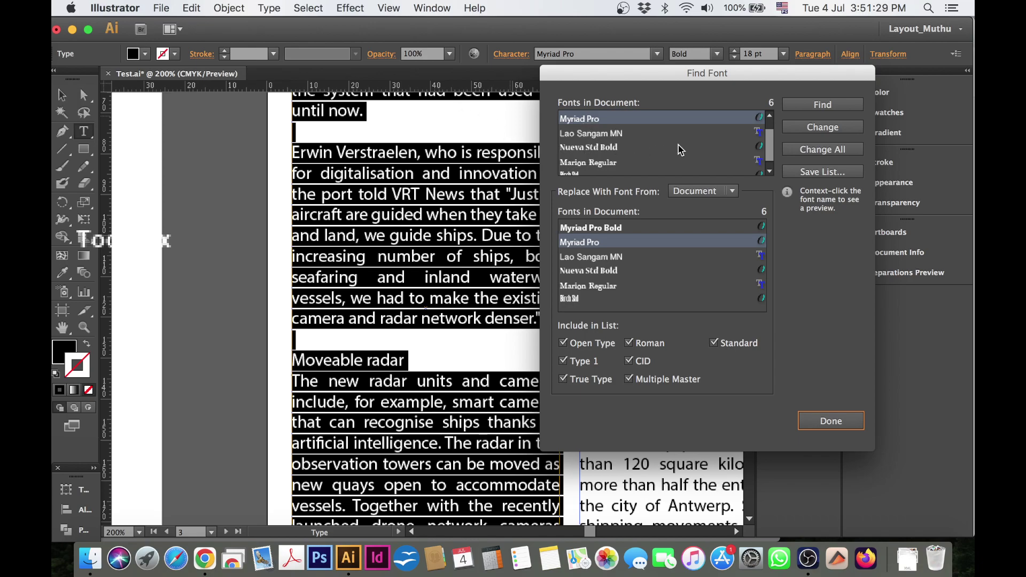
{"action": "scroll", "coordinate": [673, 155], "scroll_direction": "down", "scroll_amount": 2}
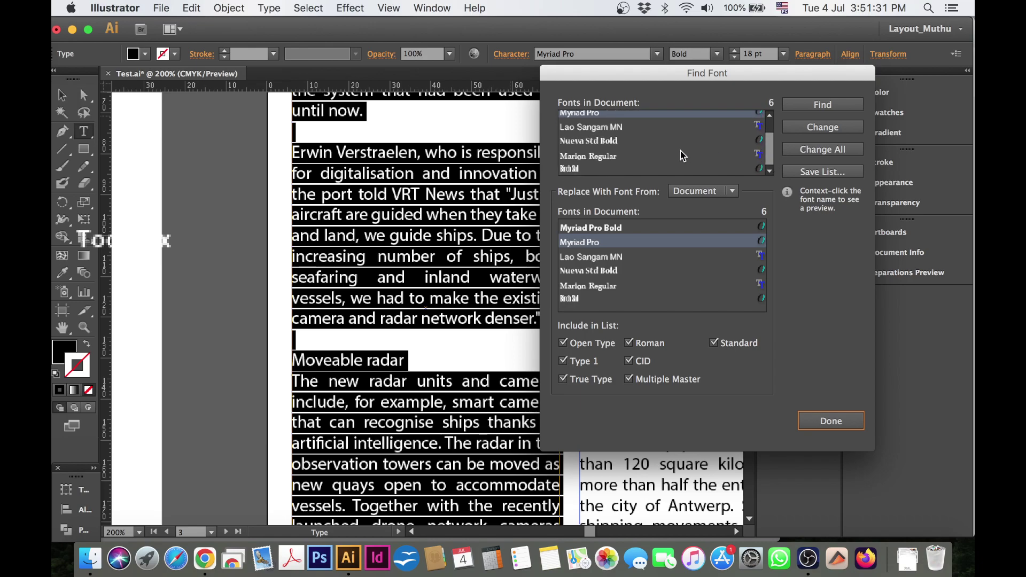
{"action": "left_click", "coordinate": [644, 151]}
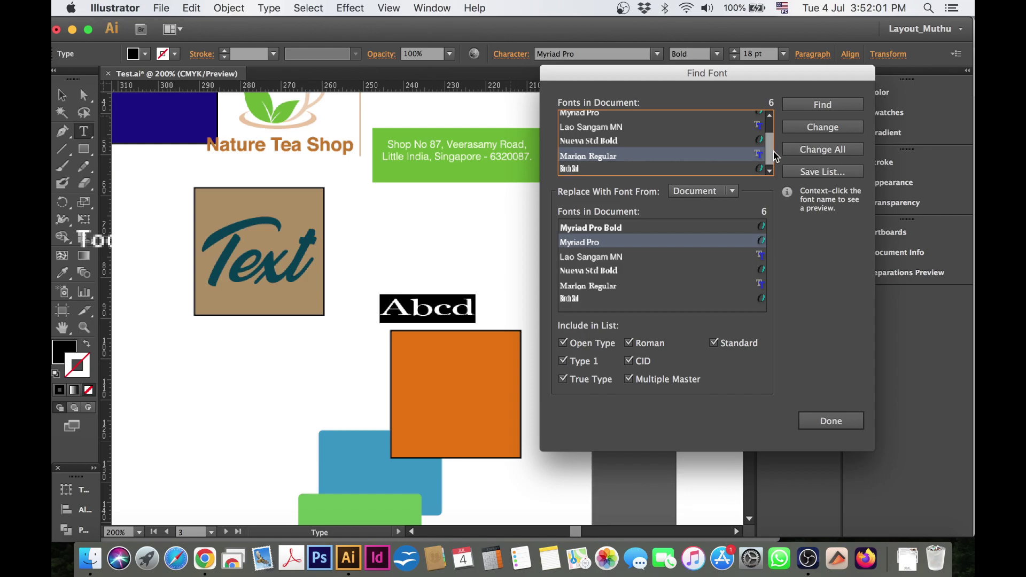
{"action": "scroll", "coordinate": [776, 156], "scroll_direction": "up", "scroll_amount": 2}
{"action": "left_click", "coordinate": [633, 137]}
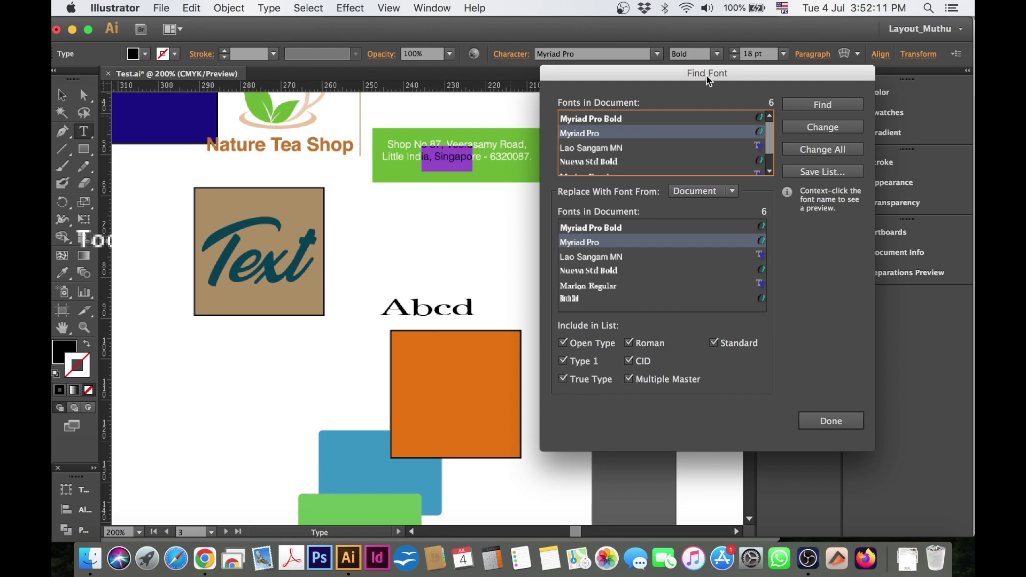
{"action": "left_click_drag", "start_coordinate": [705, 77], "coordinate": [527, 85]}
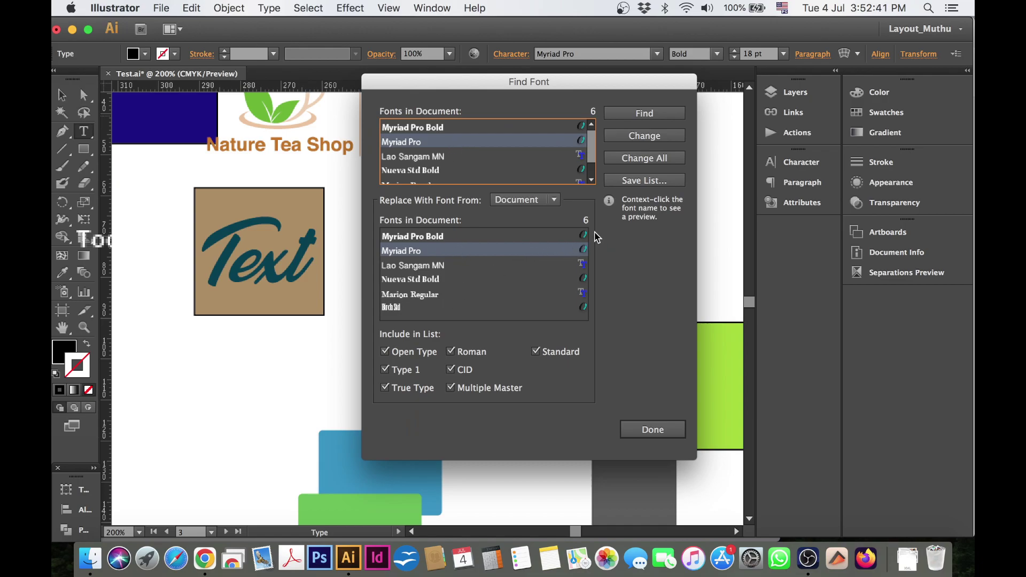
Replace two occurrences of Myriad Pro text with Lao Sangam MN from the document's fonts, and close Find Font
{"action": "left_click", "coordinate": [474, 240]}
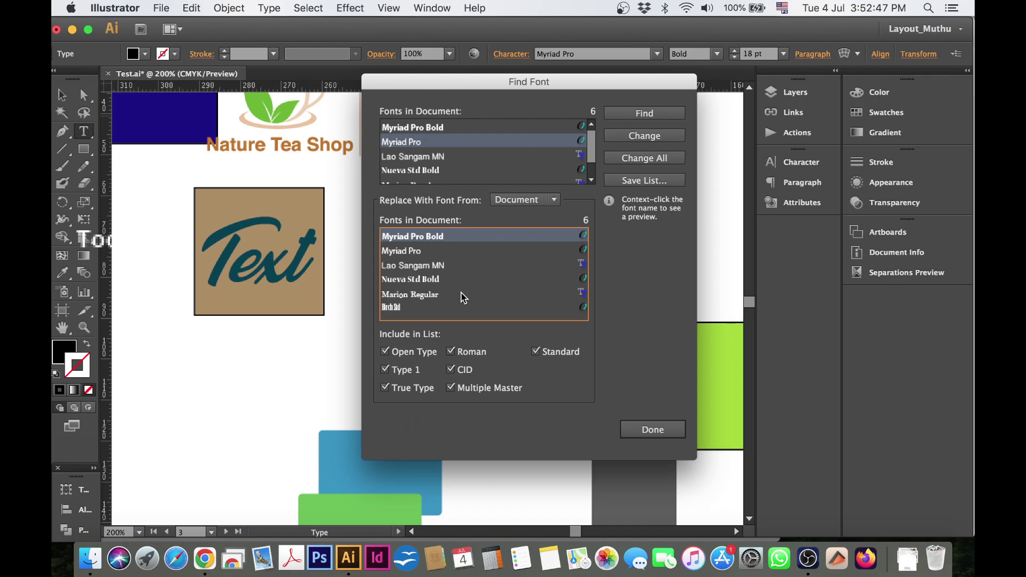
{"action": "left_click", "coordinate": [466, 266]}
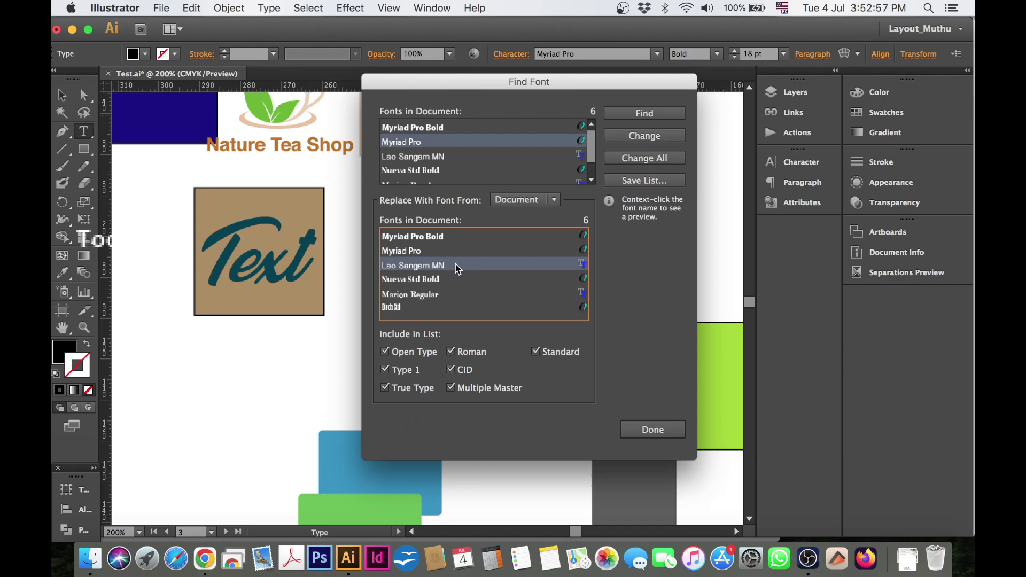
{"action": "left_click", "coordinate": [672, 139]}
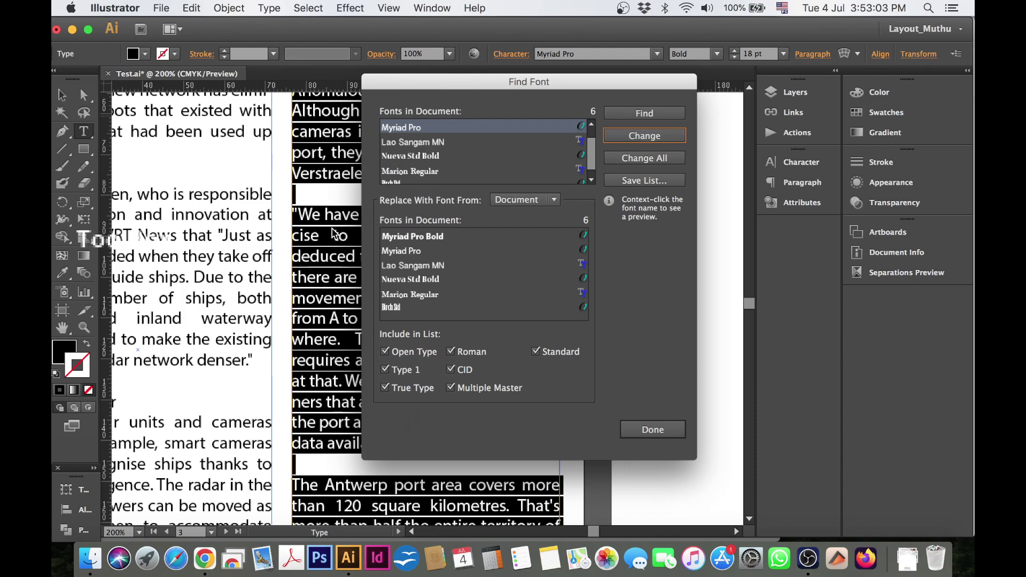
{"action": "left_click", "coordinate": [654, 137]}
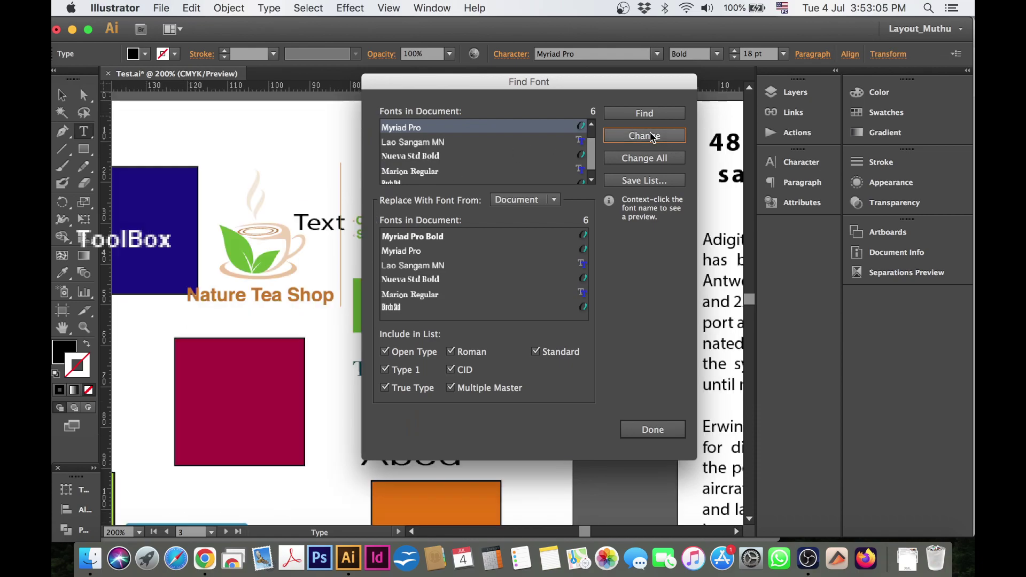
{"action": "left_click", "coordinate": [649, 433]}
{"action": "left_click", "coordinate": [275, 8]}
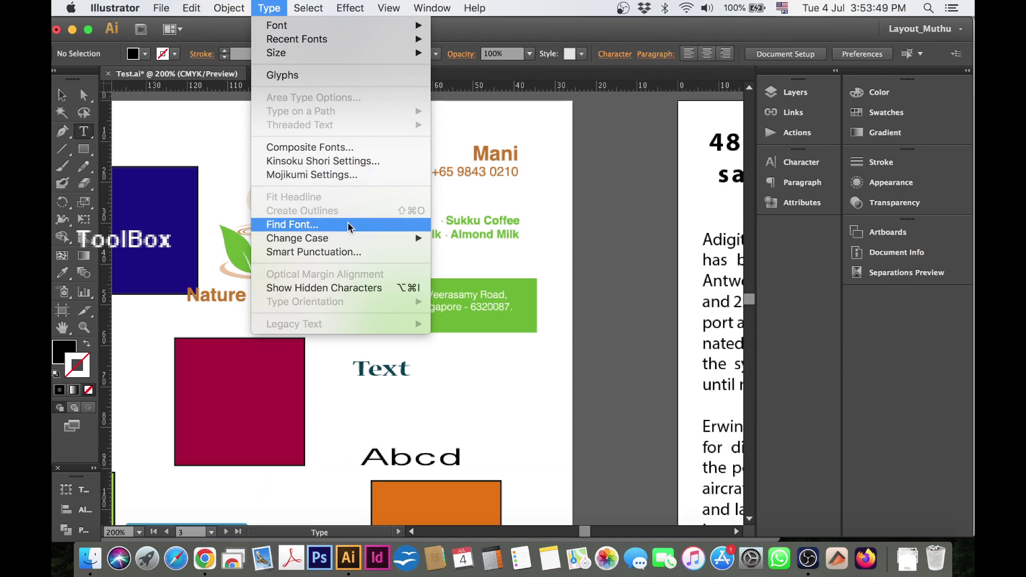
{"action": "mouse_move", "coordinate": [347, 238]}
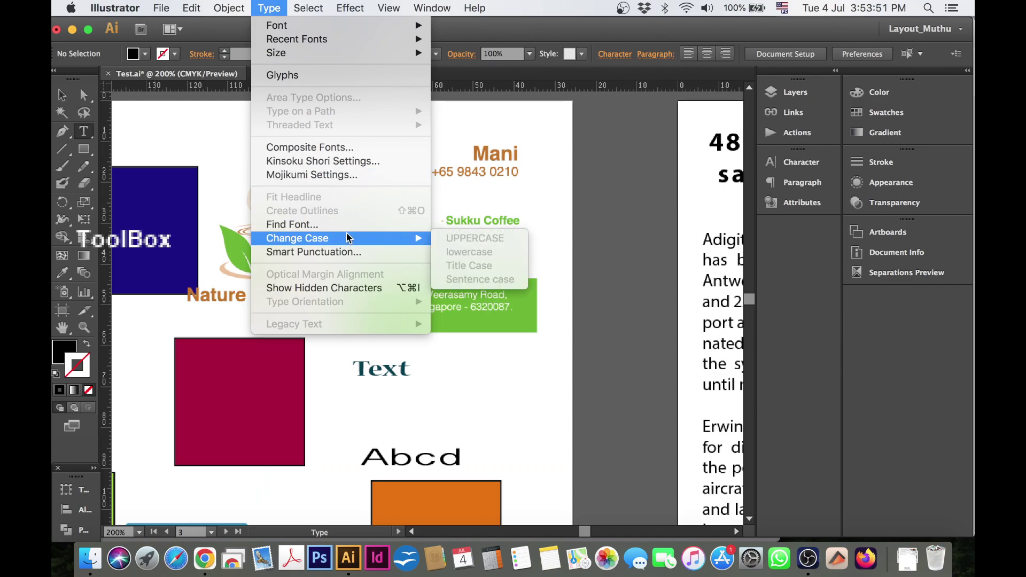
{"action": "left_click", "coordinate": [614, 188]}
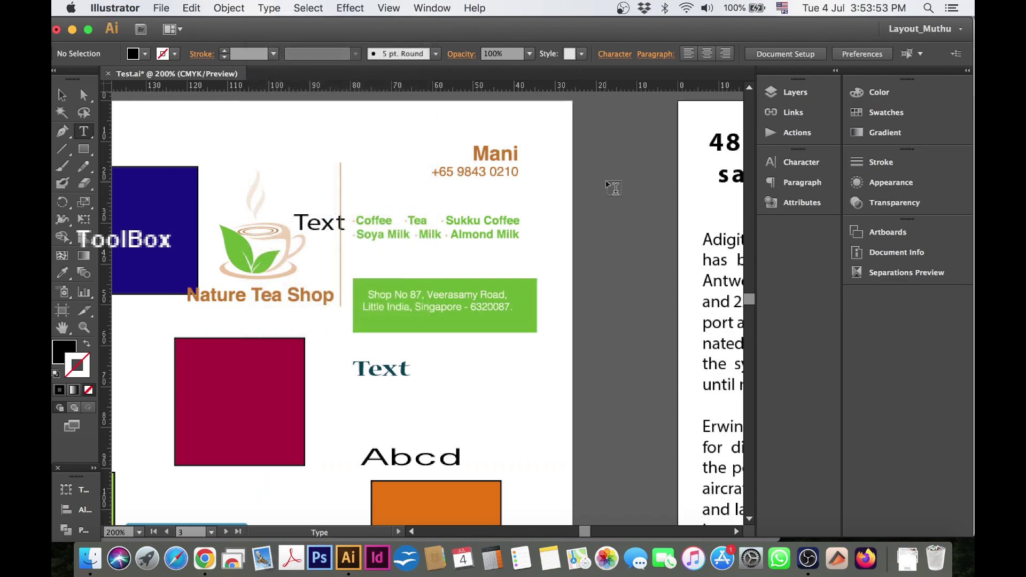
Change the word "cameras" in the article headline to Title Case
{"action": "key", "text": "h"}
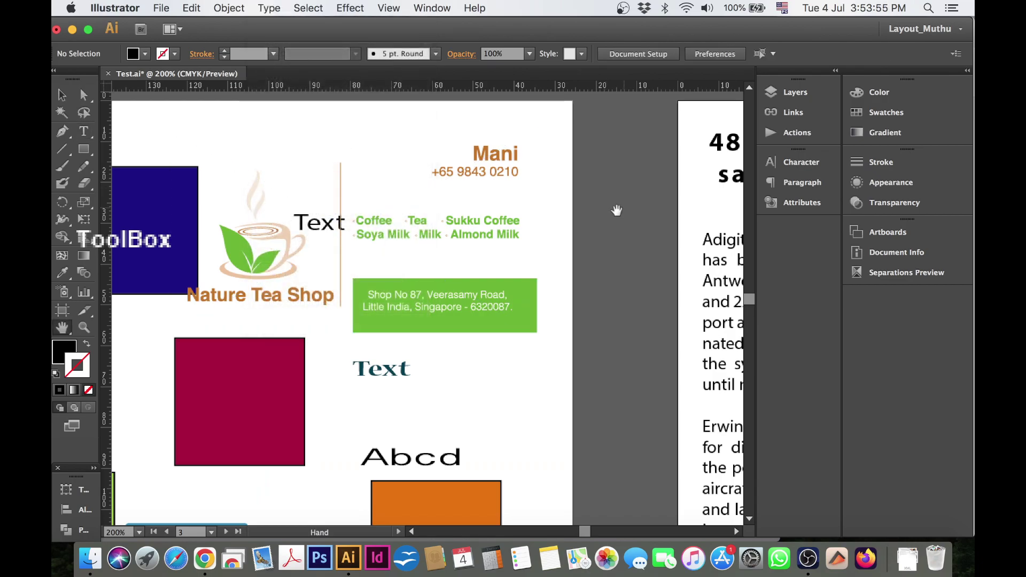
{"action": "left_click_drag", "start_coordinate": [614, 211], "coordinate": [343, 223]}
{"action": "scroll", "coordinate": [346, 214], "scroll_direction": "right", "scroll_amount": 10}
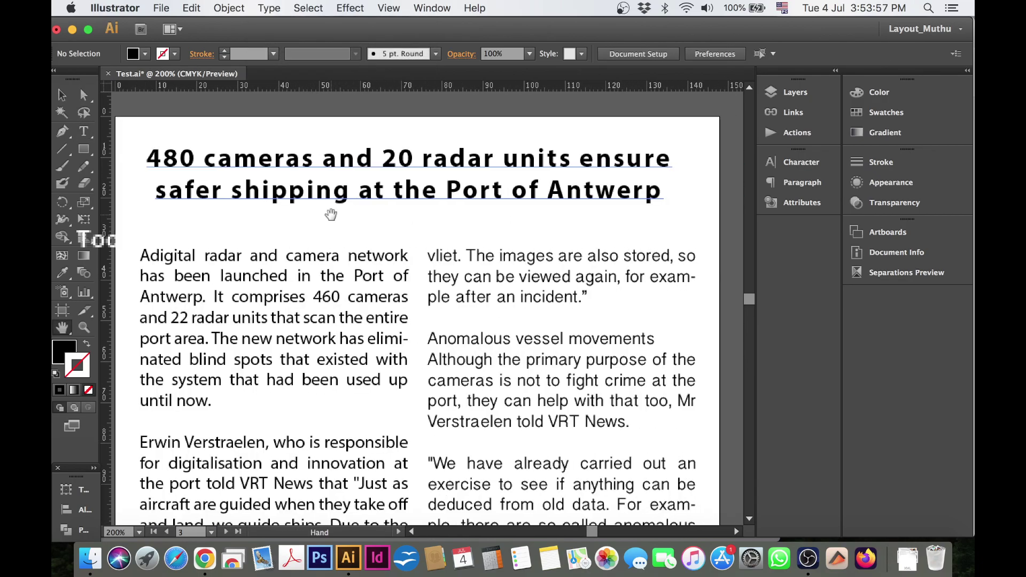
{"action": "left_click", "coordinate": [64, 96]}
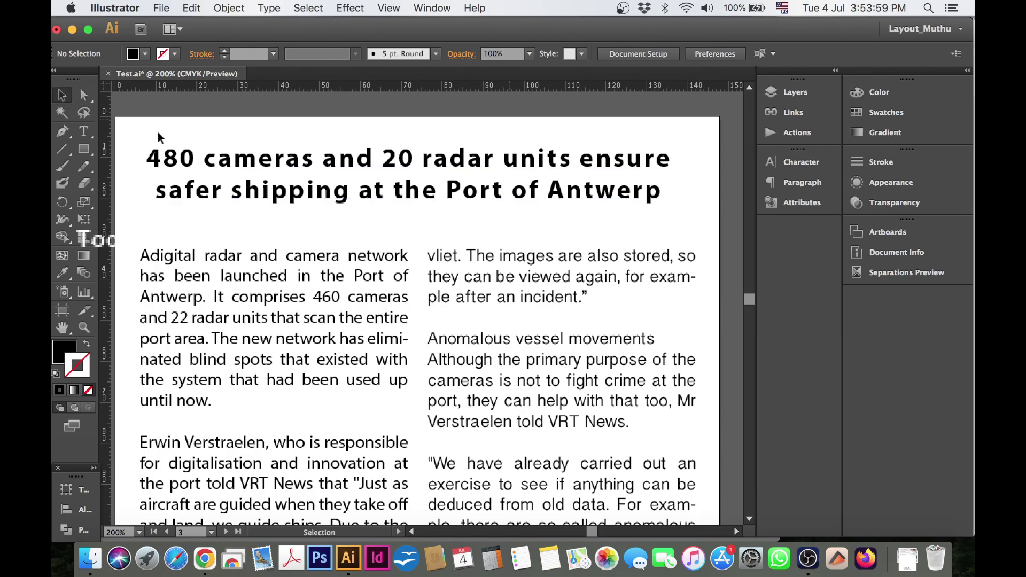
{"action": "double_click", "coordinate": [176, 160]}
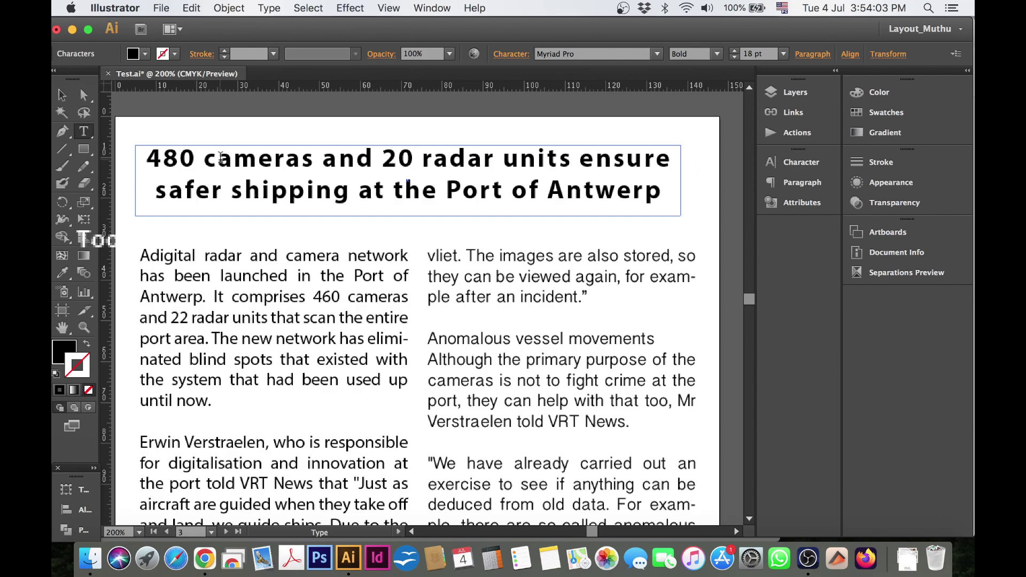
{"action": "left_click_drag", "start_coordinate": [205, 157], "coordinate": [314, 156]}
{"action": "left_click", "coordinate": [269, 8]}
{"action": "mouse_move", "coordinate": [295, 14]}
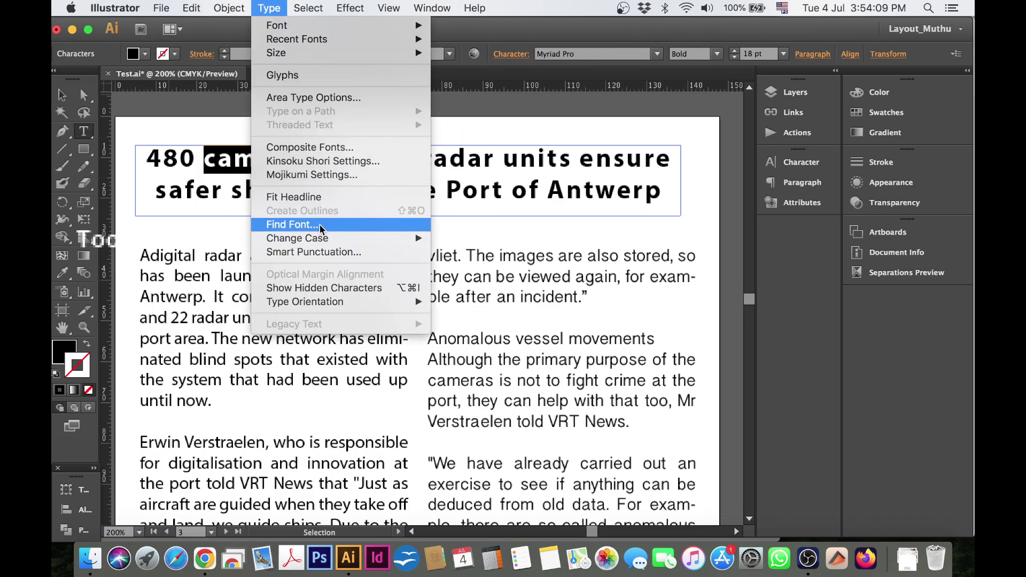
{"action": "mouse_move", "coordinate": [326, 238]}
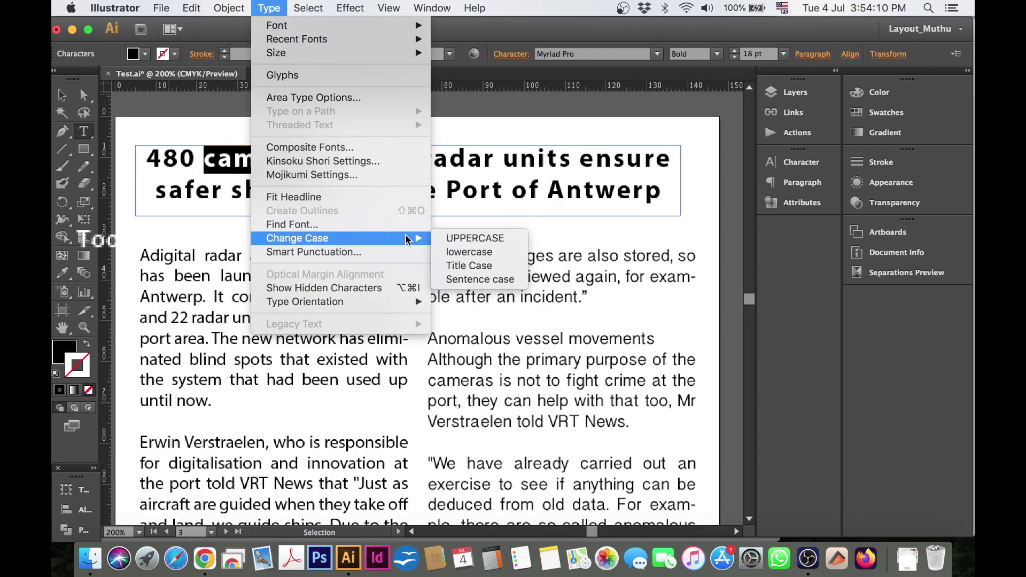
{"action": "left_click", "coordinate": [485, 267]}
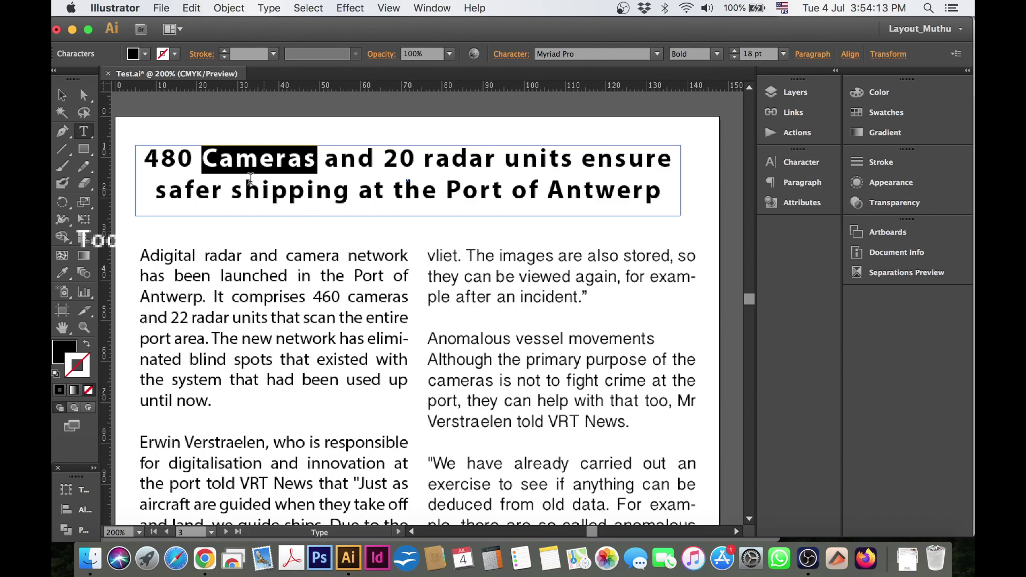
{"action": "left_click", "coordinate": [222, 162]}
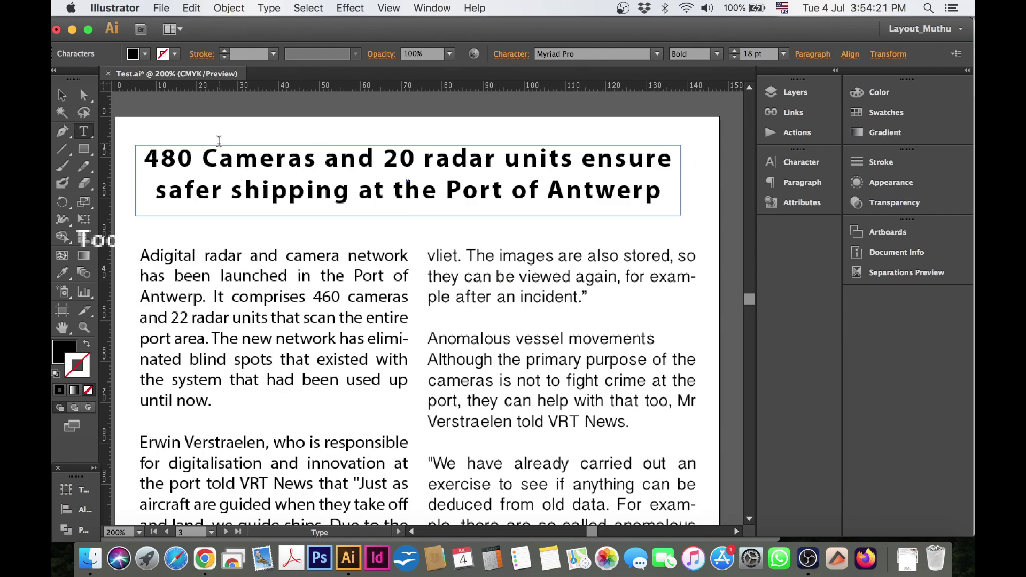
Select the body text from the article's start through the "Anomalous vessel movements" paragraph and check the Change Case options
{"action": "left_click_drag", "start_coordinate": [141, 251], "coordinate": [634, 427]}
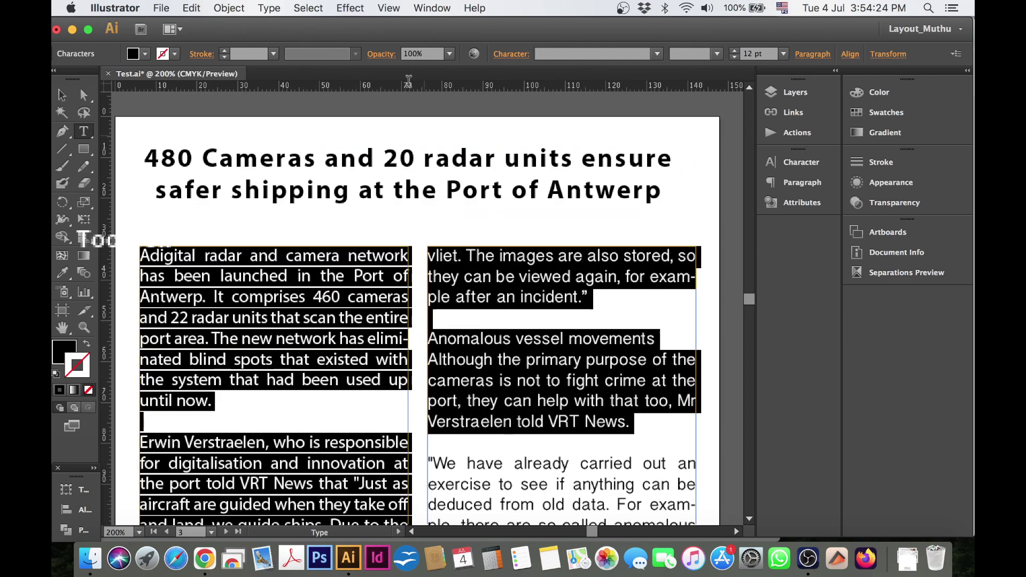
{"action": "left_click", "coordinate": [315, 9]}
{"action": "mouse_move", "coordinate": [387, 145]}
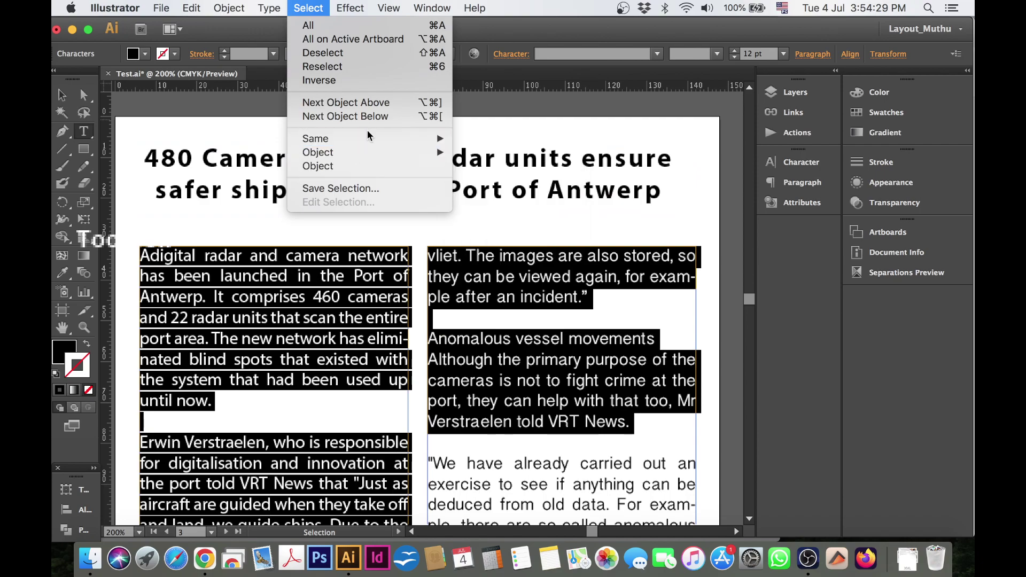
{"action": "mouse_move", "coordinate": [269, 8]}
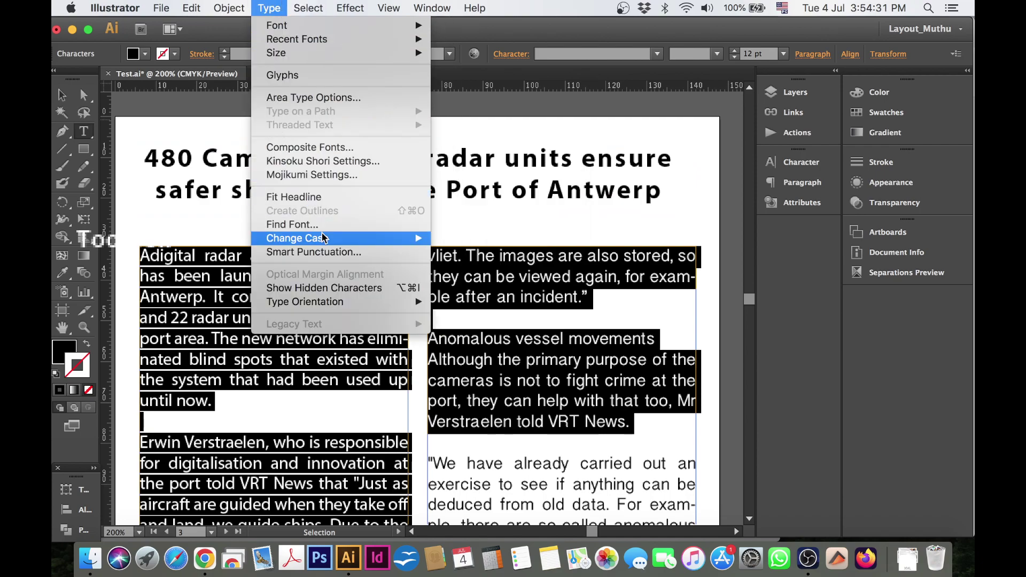
{"action": "mouse_move", "coordinate": [411, 239]}
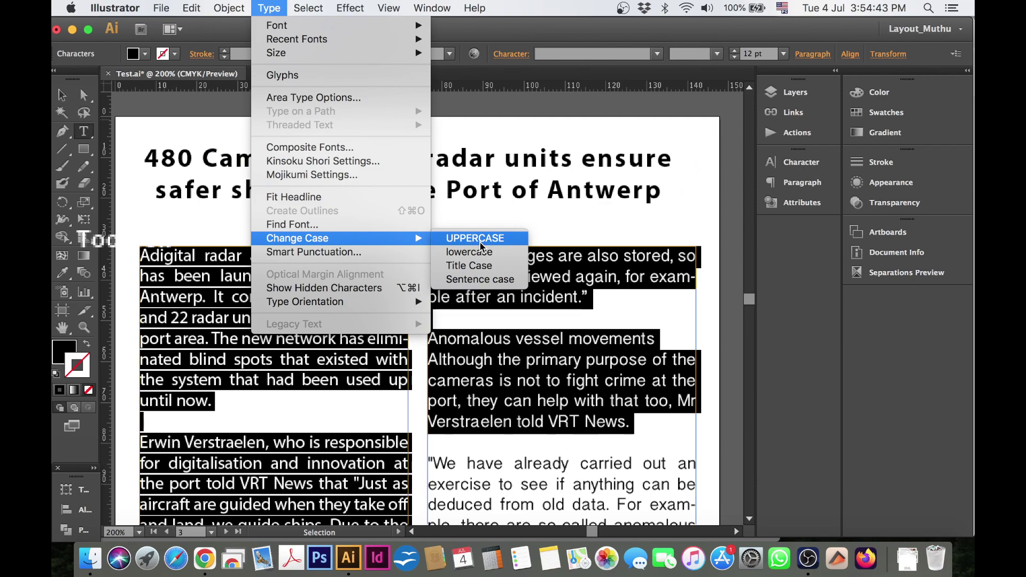
{"action": "key", "text": "Escape"}
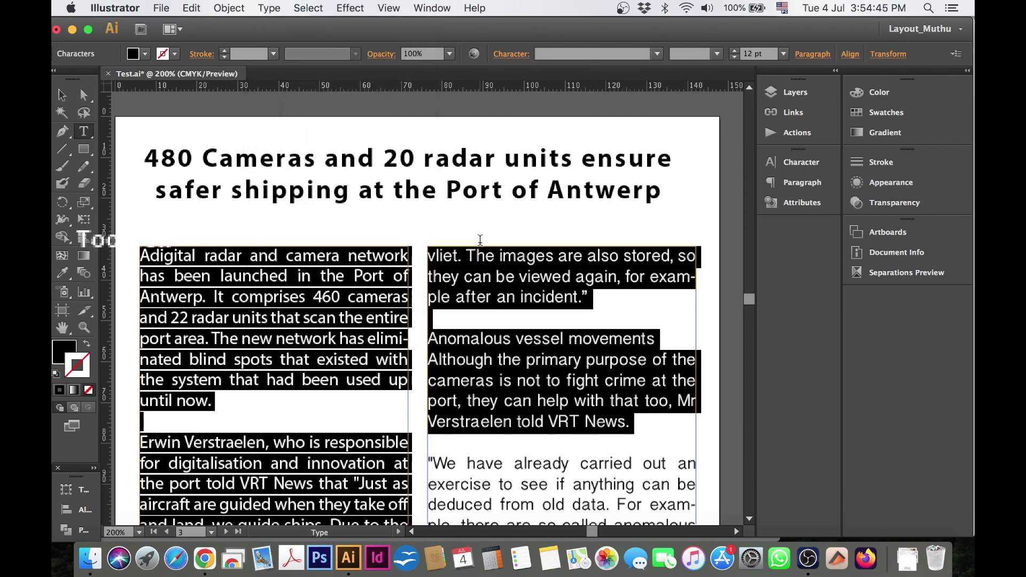